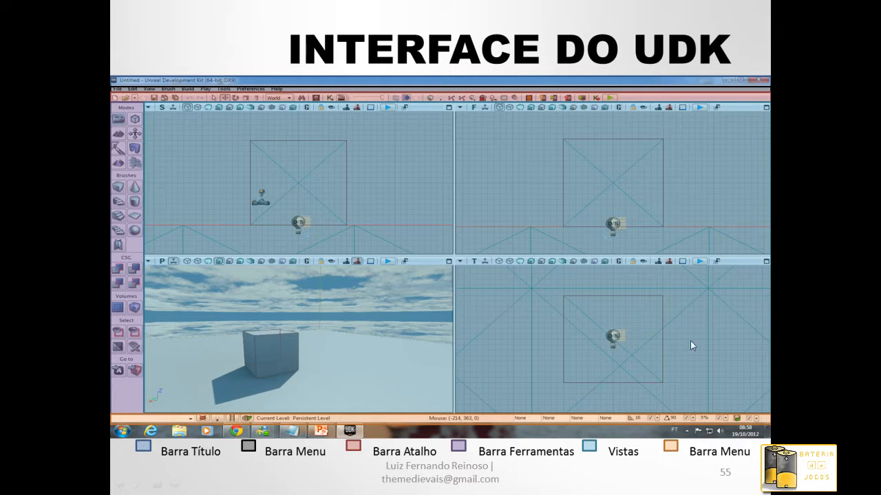
Step: Switch from the slideshow to Unreal Development Kit, and close the welcome screen and the Content Browser
left_click(655, 188)
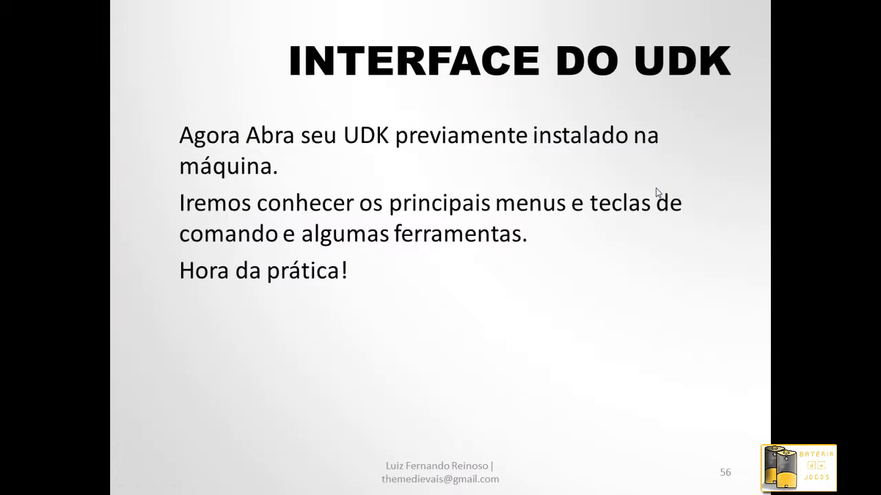
key("super")
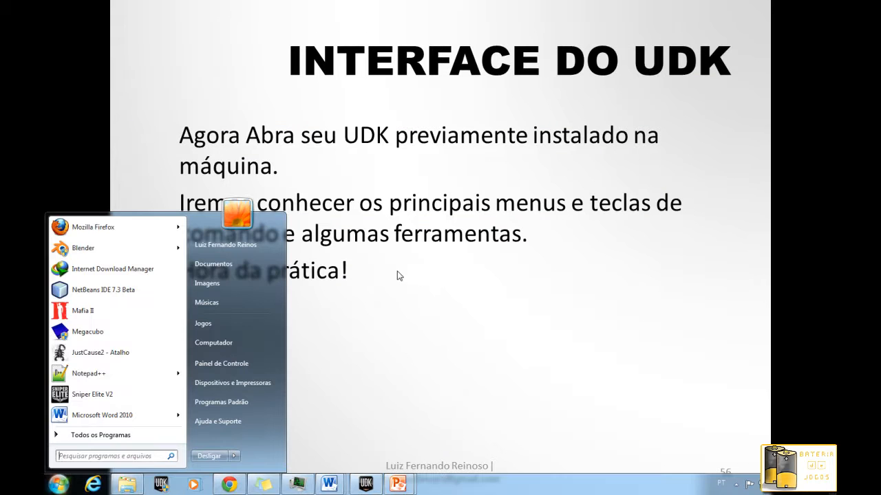
left_click(162, 485)
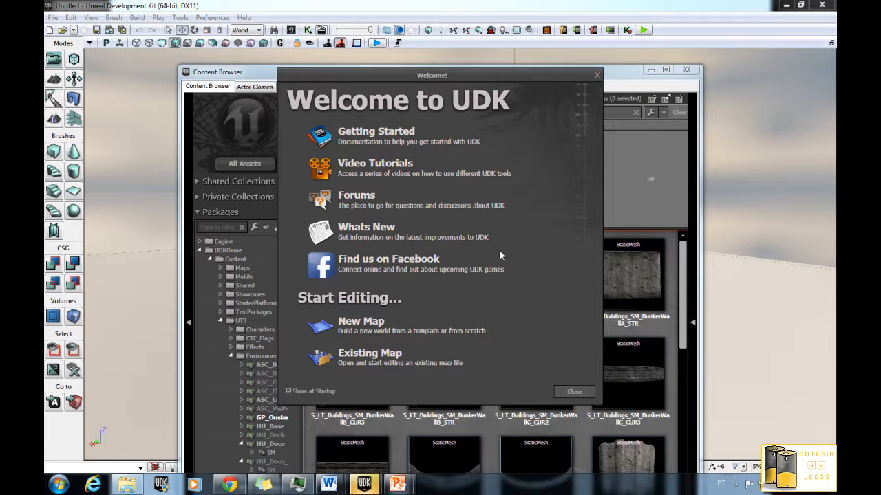
left_click(574, 392)
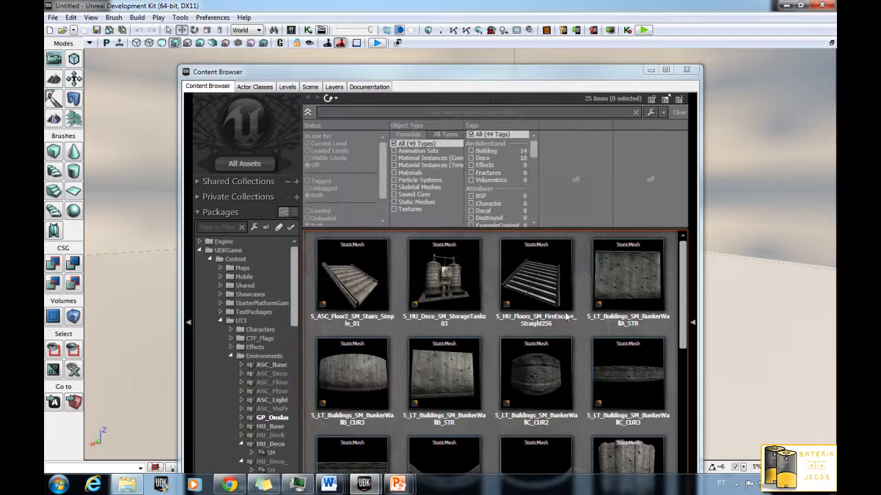
left_click(690, 74)
Step: Turn on real-time display for the perspective viewport
right_click_drag(521, 237, 564, 195)
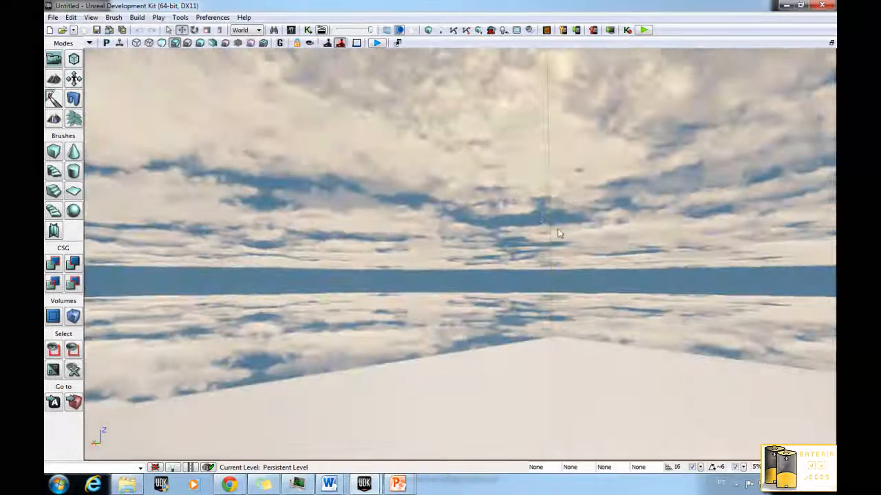
left_click(119, 44)
right_click_drag(417, 202, 356, 147)
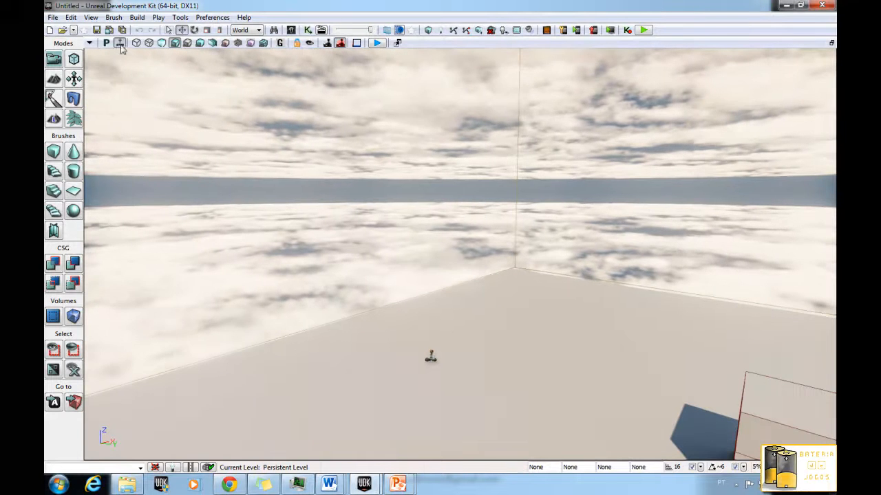
right_click_drag(468, 112, 629, 119)
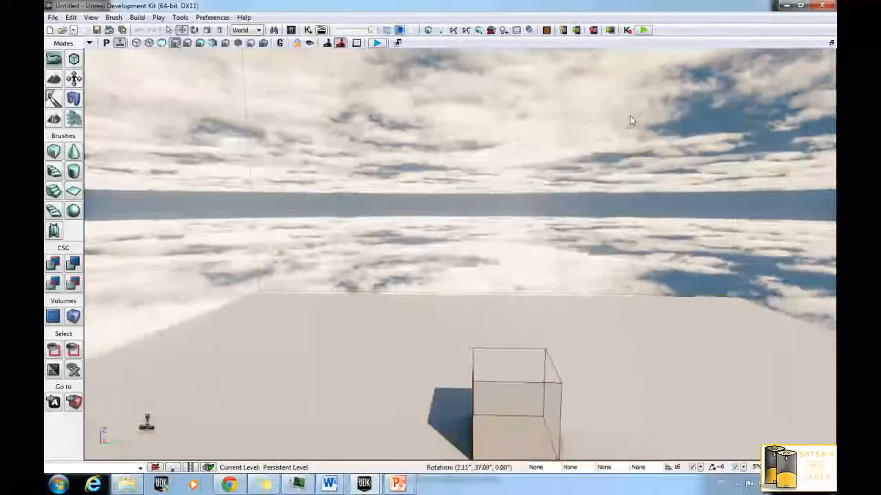
Step: Try to open the UnrealMatinee editor for the current level
left_click(53, 17)
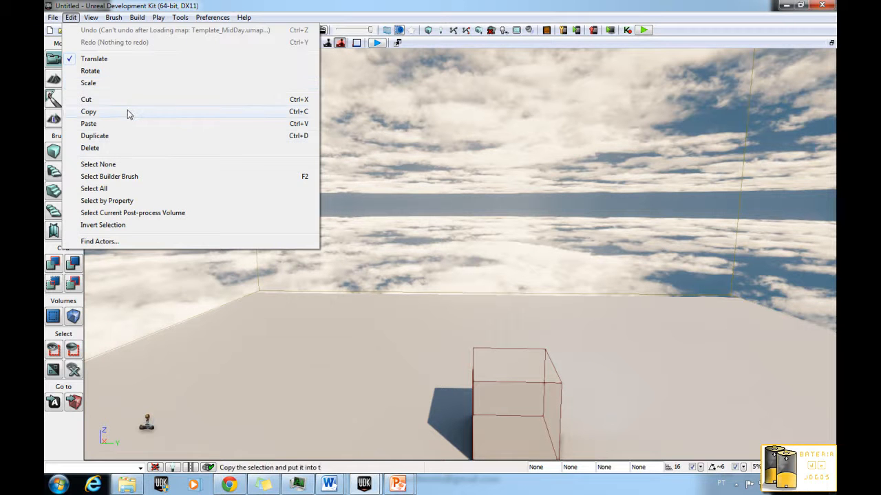
mouse_move(92, 16)
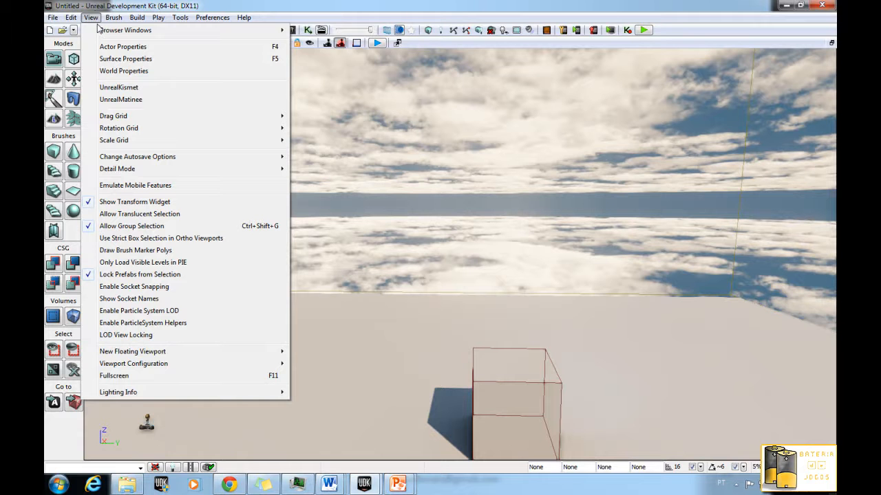
mouse_move(99, 31)
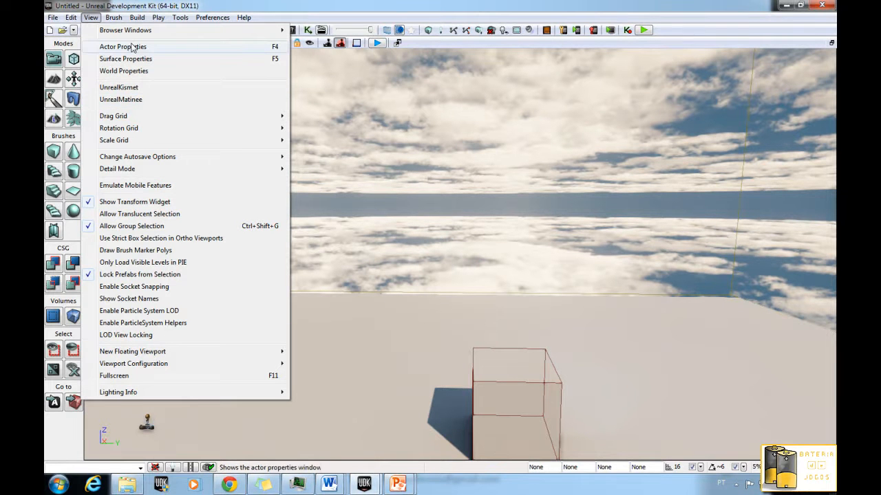
left_click(120, 100)
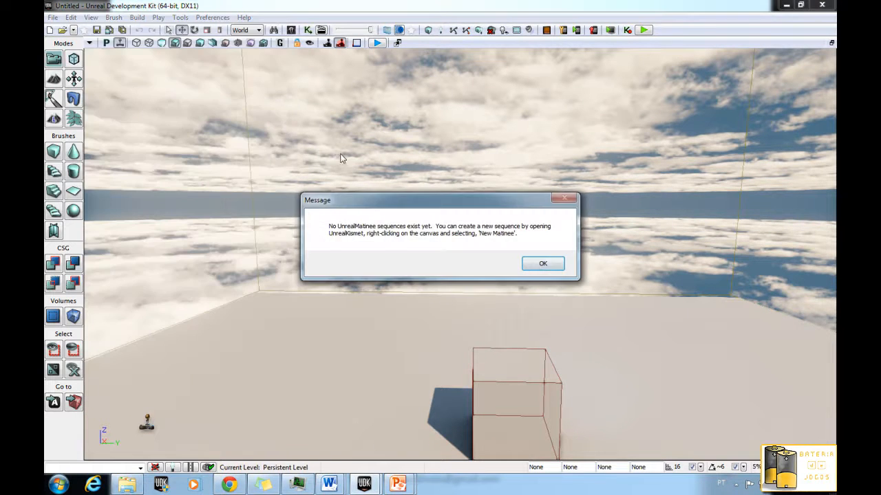
left_click(543, 263)
left_click(113, 17)
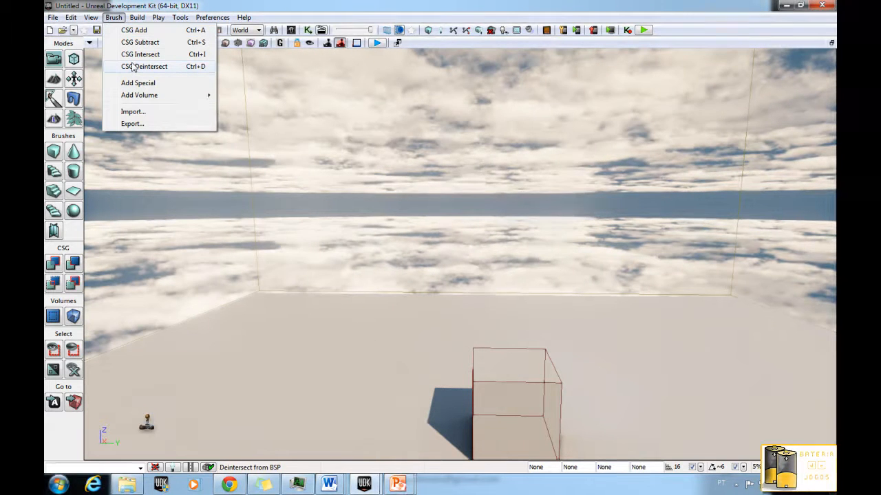
mouse_move(134, 19)
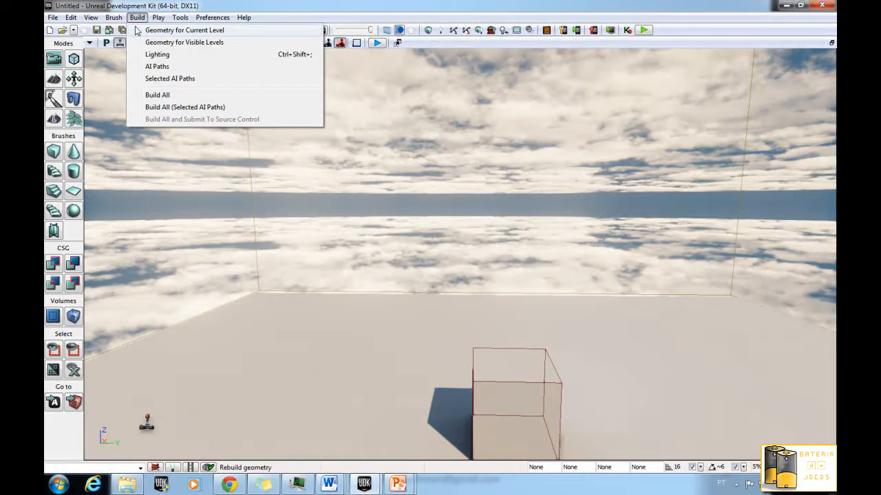
mouse_move(162, 23)
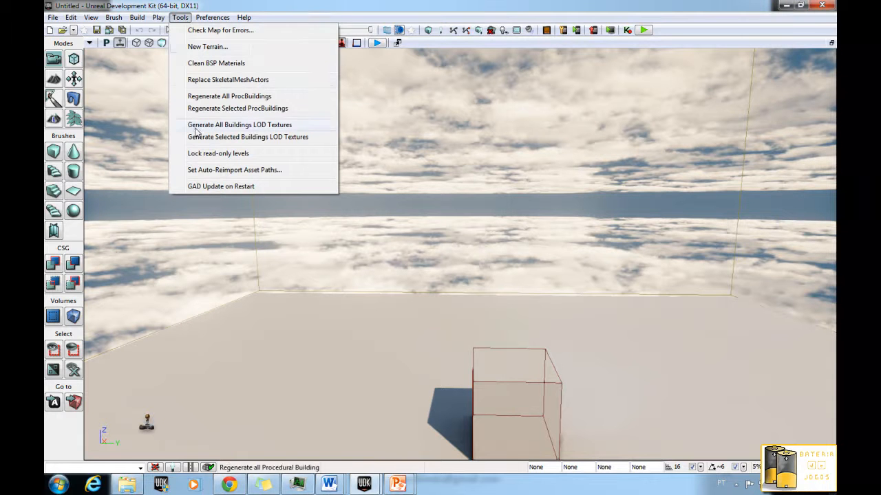
mouse_move(237, 18)
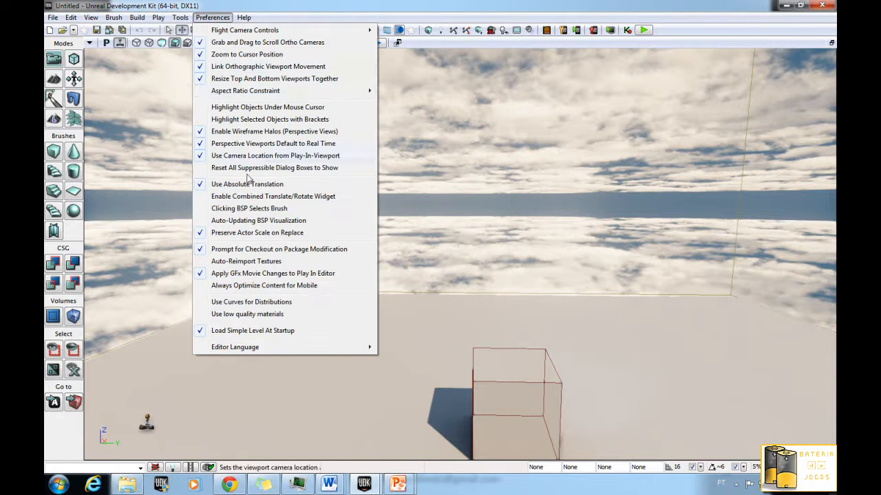
left_click(365, 2)
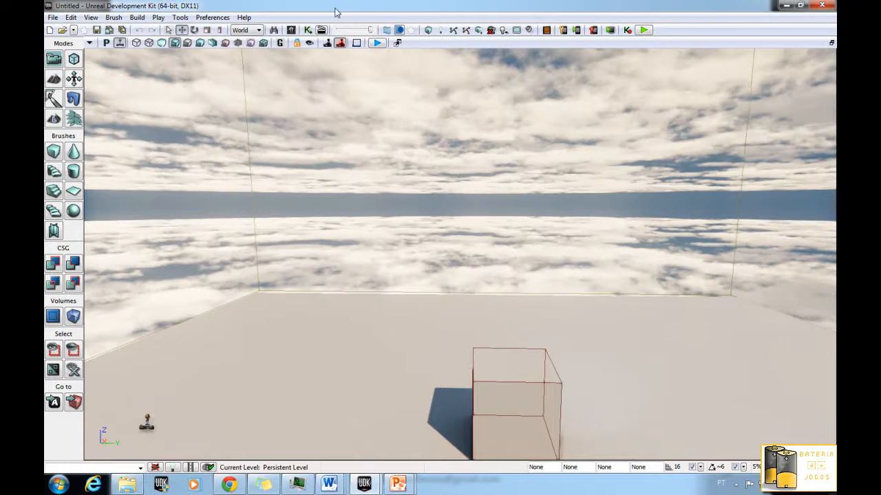
Step: Restore the four-viewport layout and bring the perspective camera close to the cube
left_click(831, 42)
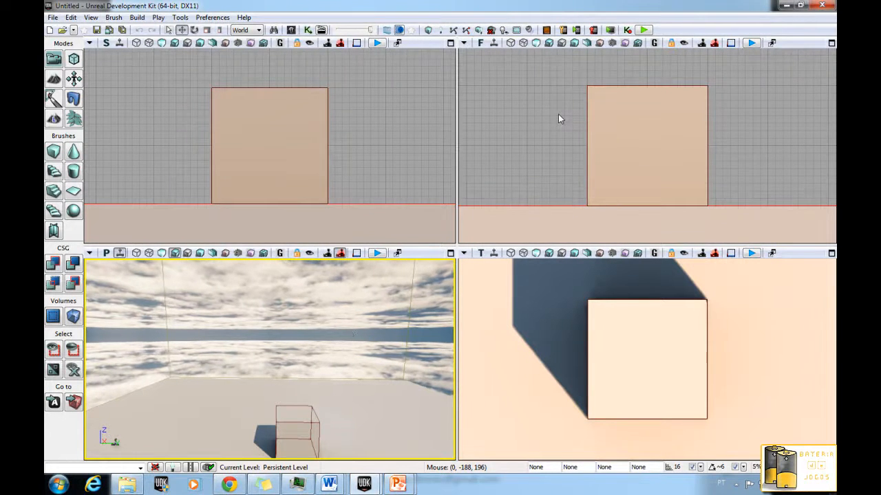
right_click_drag(348, 364, 389, 398)
key("w")
right_click_drag(316, 370, 327, 362)
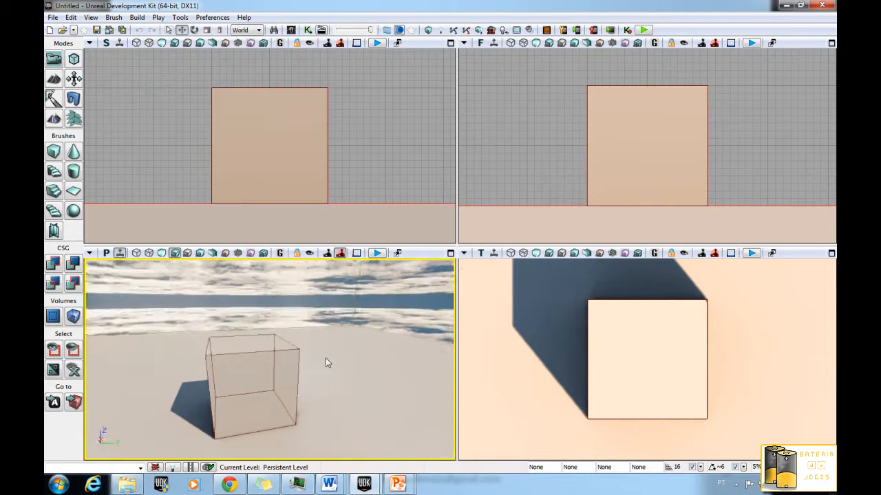
Step: Maximize the perspective viewport and return to the four-viewport layout, repeating the switch twice
left_click(449, 254)
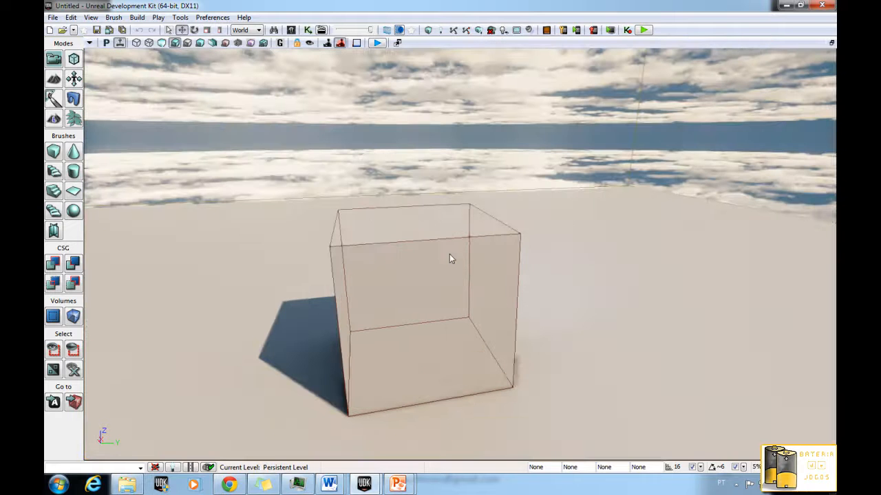
left_click(831, 44)
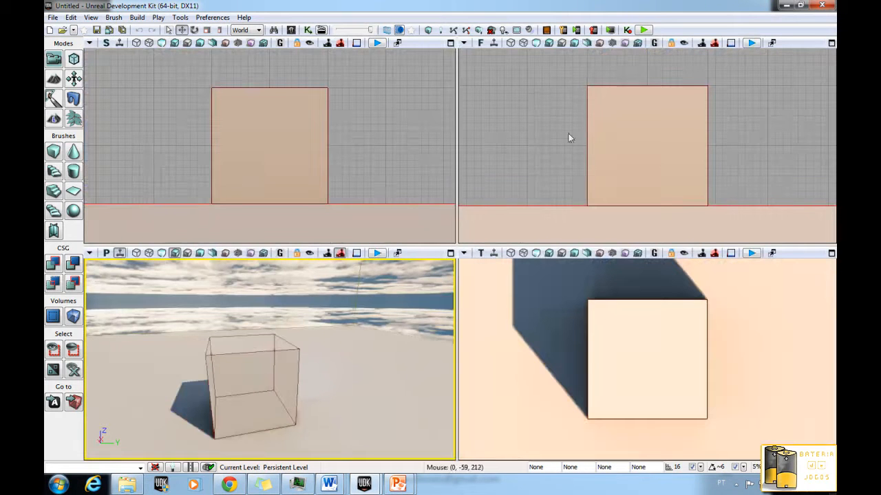
left_click(449, 254)
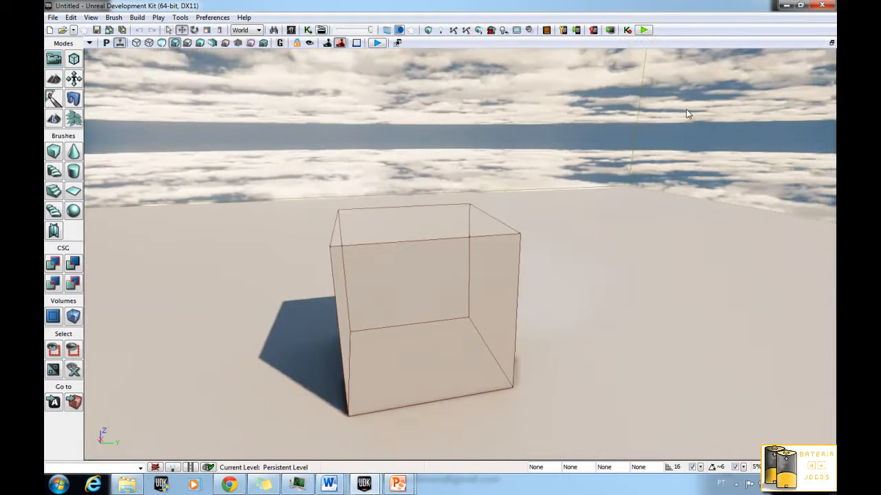
left_click(831, 43)
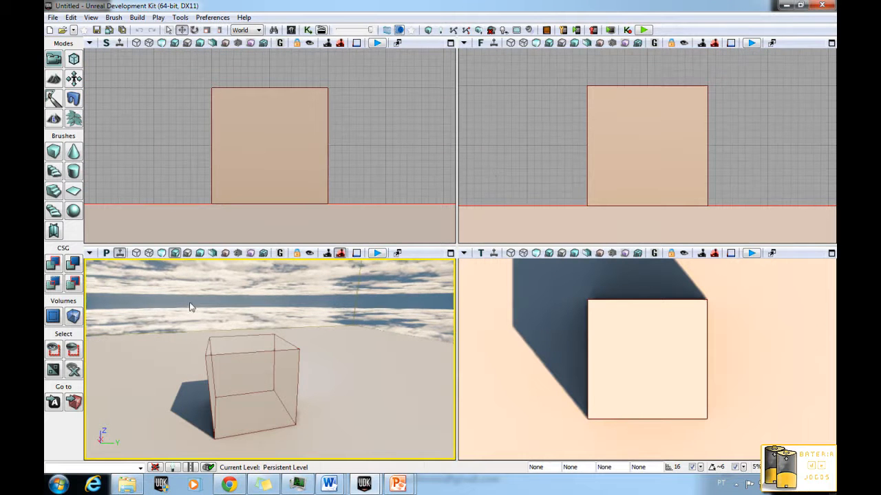
right_click_drag(260, 317, 277, 317)
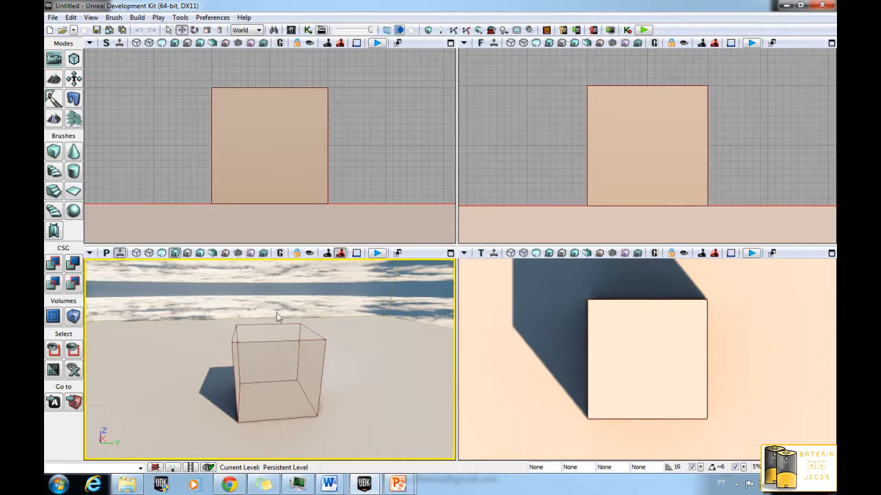
left_click(60, 19)
left_click(69, 44)
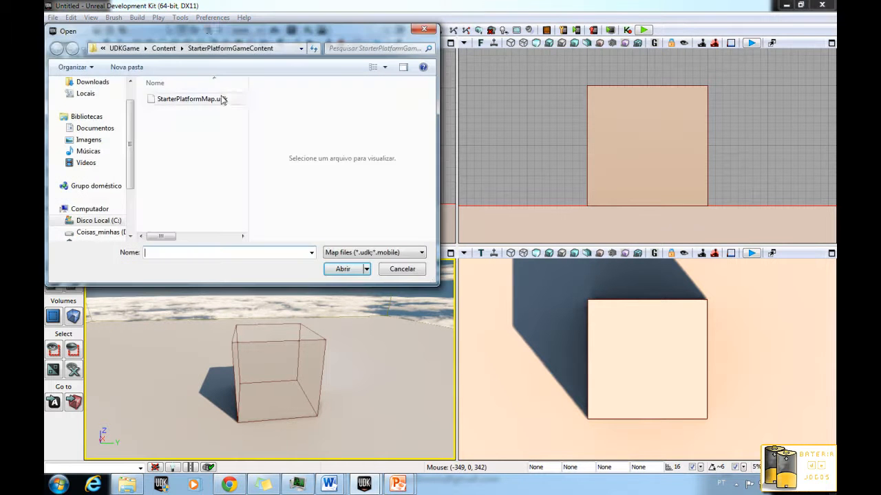
left_click_drag(208, 29, 560, 25)
left_click(756, 265)
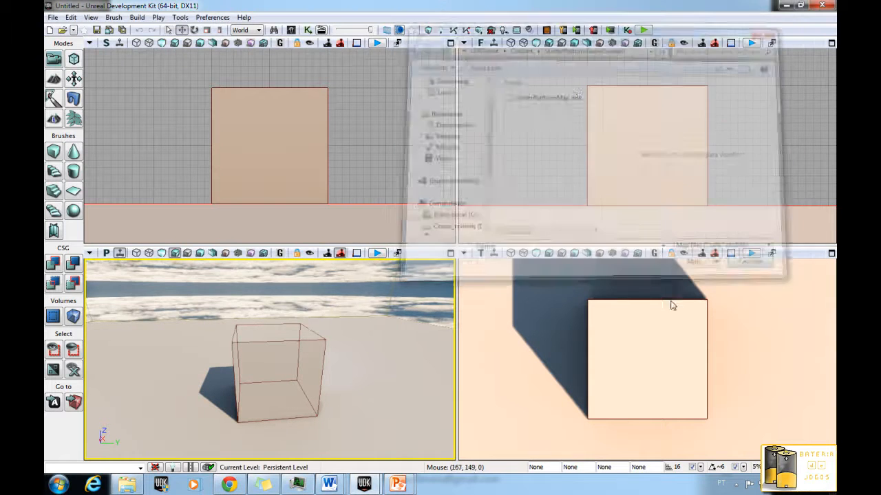
Step: Open the map file StarterPlatformMap.udk from the StarterPlatformGameContent folder
left_click_drag(378, 353, 336, 283)
left_click(52, 18)
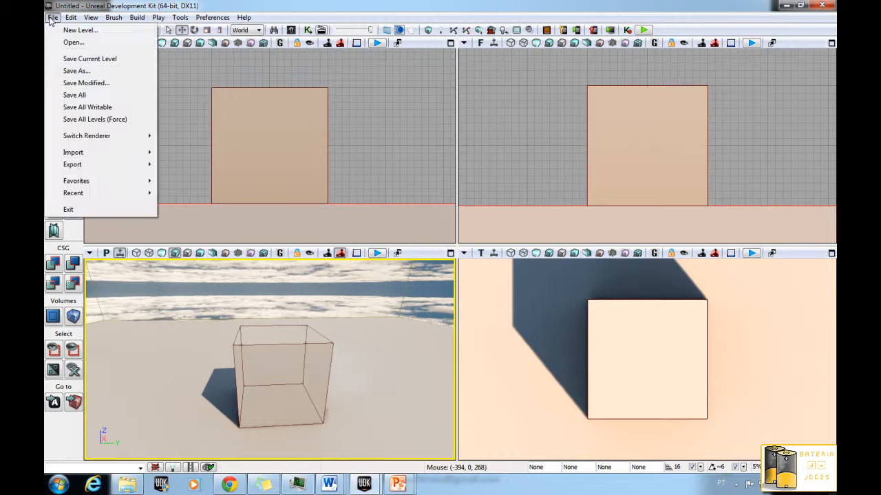
left_click(73, 43)
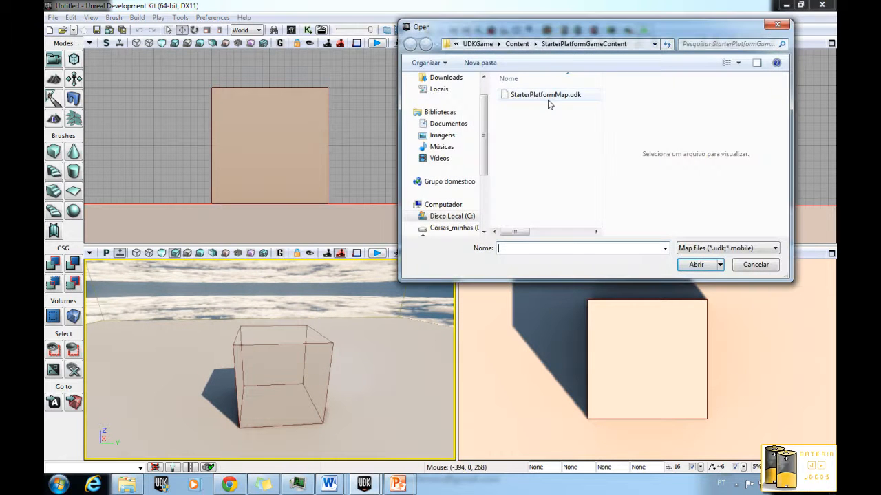
left_click(549, 96)
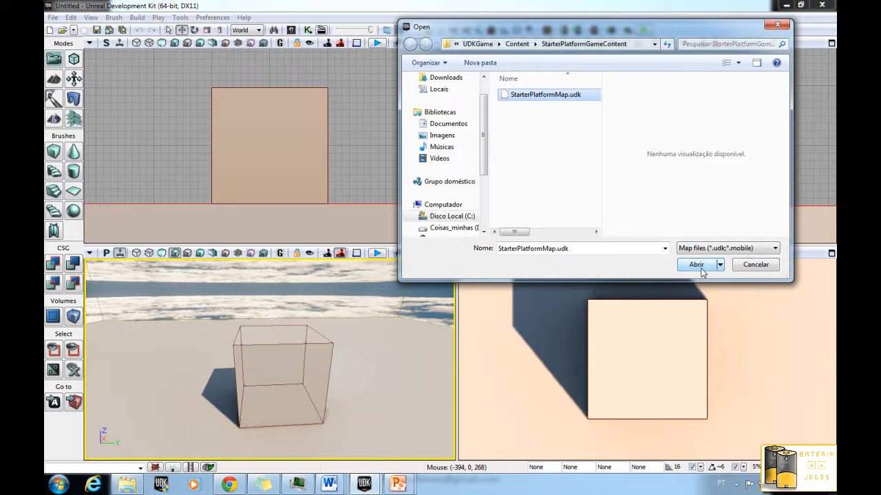
left_click(700, 265)
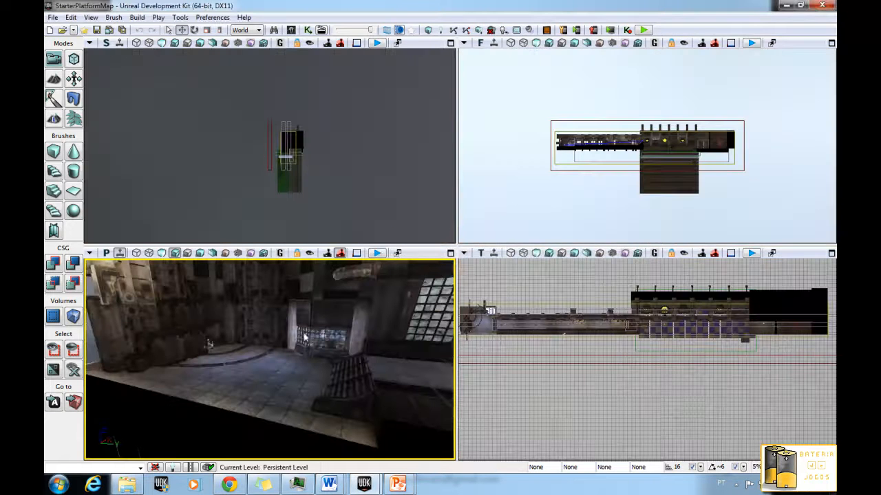
Step: Examine the platform map's walls, barred windows and long walkway by flying through it in the perspective viewport
mouse_move(292, 339)
right_mouse_down()
mouse_move(315, 335)
mouse_move(264, 347)
mouse_move(264, 293)
mouse_move(291, 339)
right_mouse_up()
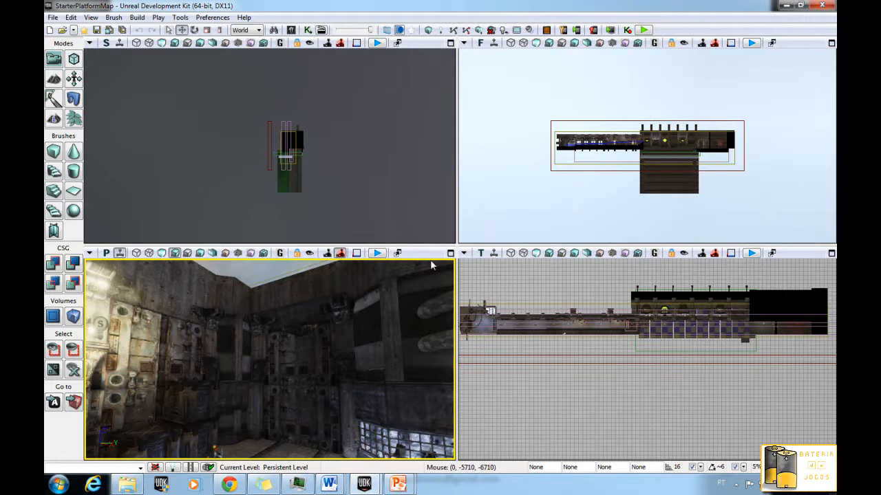
mouse_move(321, 317)
right_mouse_down()
mouse_move(258, 398)
mouse_move(218, 390)
mouse_move(289, 330)
mouse_move(448, 274)
mouse_move(86, 456)
mouse_move(106, 375)
mouse_move(447, 339)
mouse_move(371, 402)
mouse_move(86, 347)
mouse_move(392, 396)
mouse_move(322, 319)
right_mouse_up()
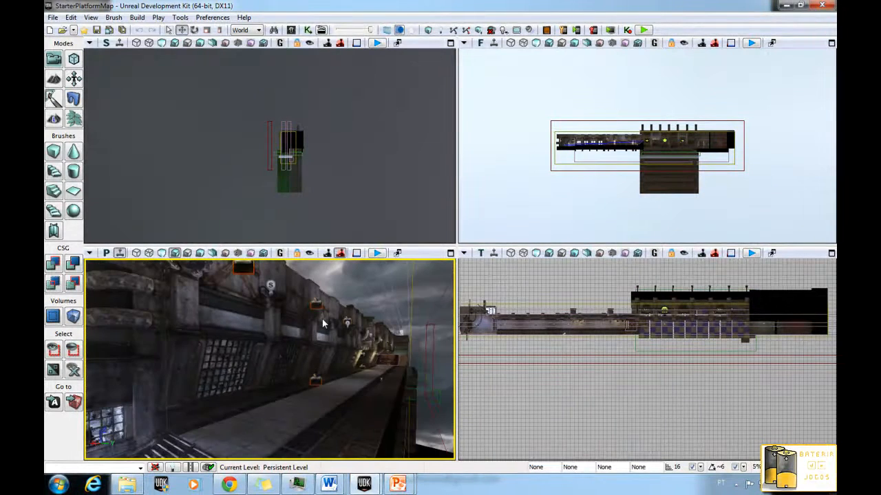
key("Up")
key("Down")
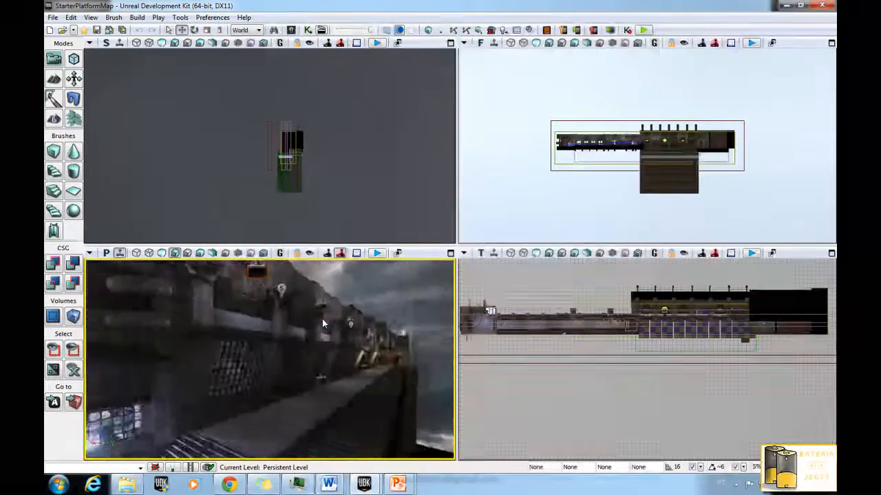
key("Left")
key("Right")
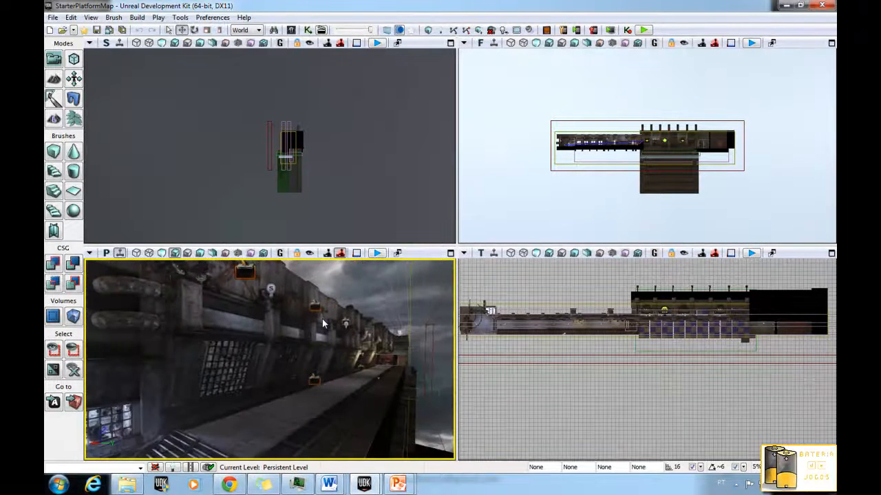
key("Down")
key("Up")
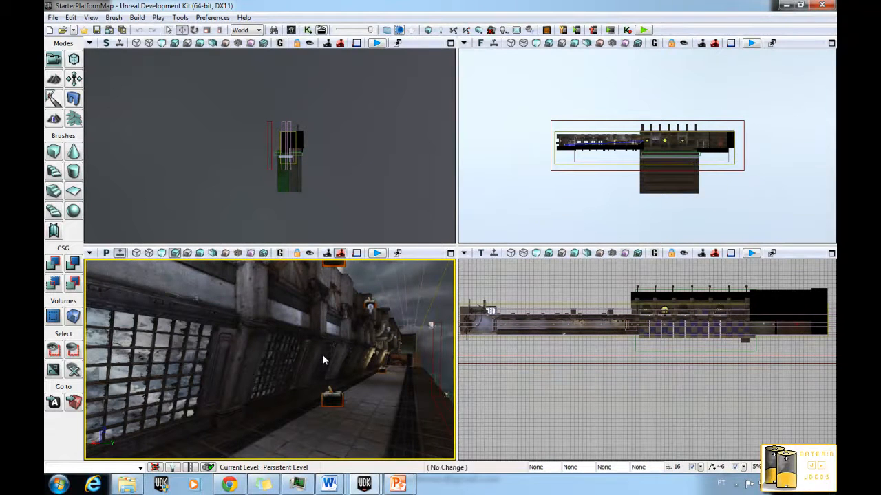
mouse_move(321, 360)
right_mouse_down()
mouse_move(375, 358)
mouse_move(289, 337)
mouse_move(85, 356)
mouse_move(79, 467)
mouse_move(153, 288)
mouse_move(454, 408)
mouse_move(324, 359)
right_mouse_up()
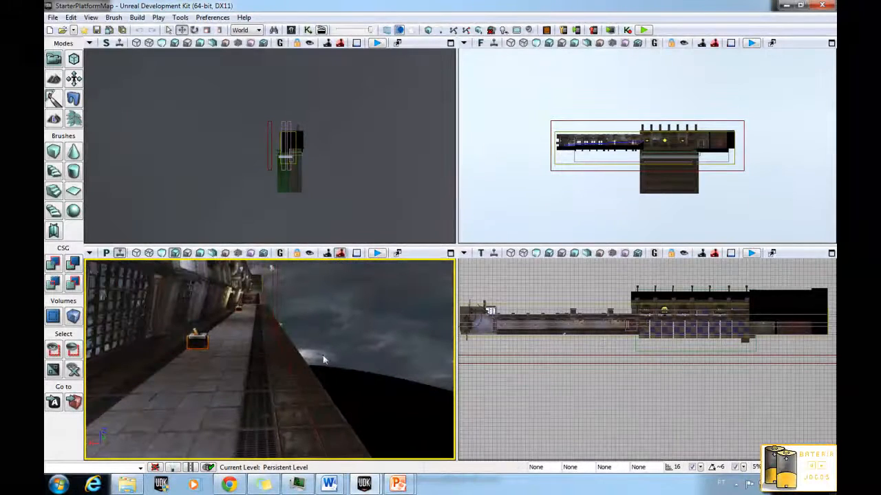
Step: Select the walkway's outer ledge, and in its place the box mesh beside the curved floor area in the perspective viewport
left_click(209, 354)
left_click(282, 432)
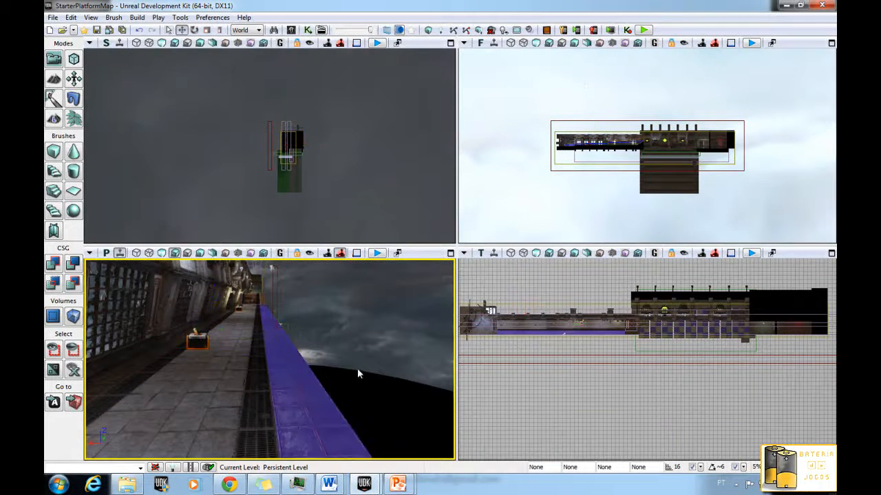
right_click_drag(358, 369, 417, 403)
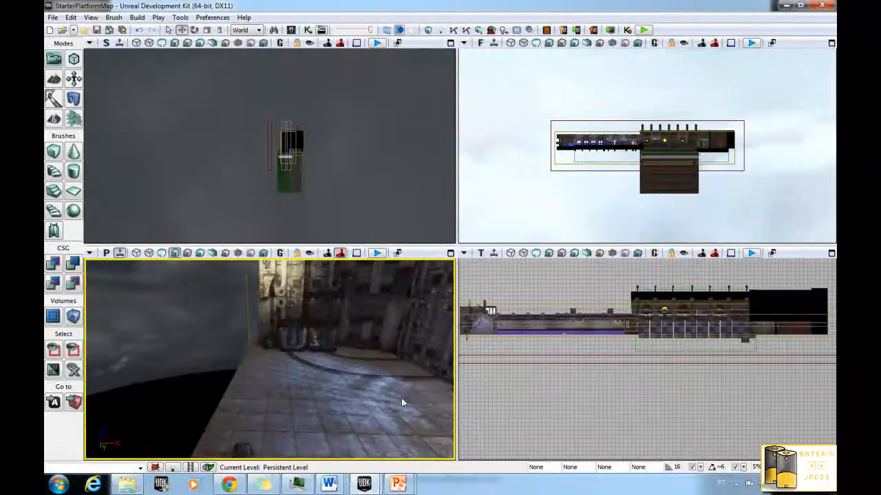
left_click(308, 341)
right_click_drag(352, 361, 554, 339)
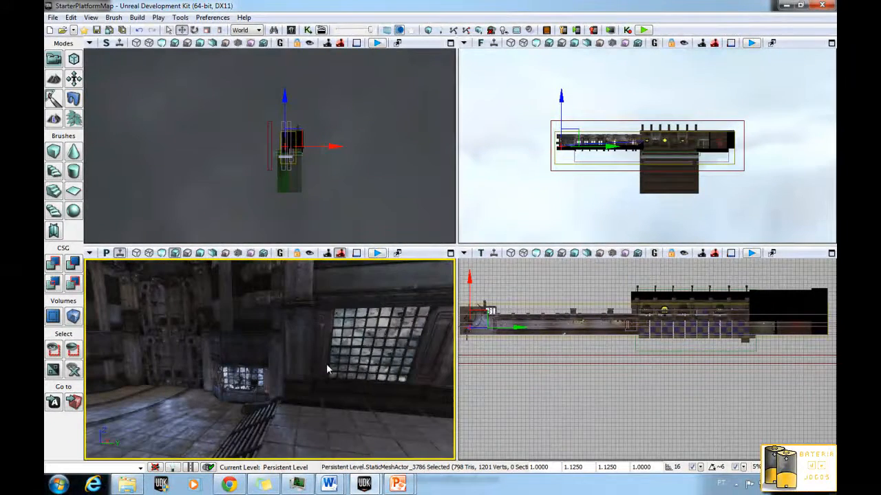
Step: Examine the room around the selected box mesh from several angles with the perspective camera
right_click_drag(326, 364, 86, 456)
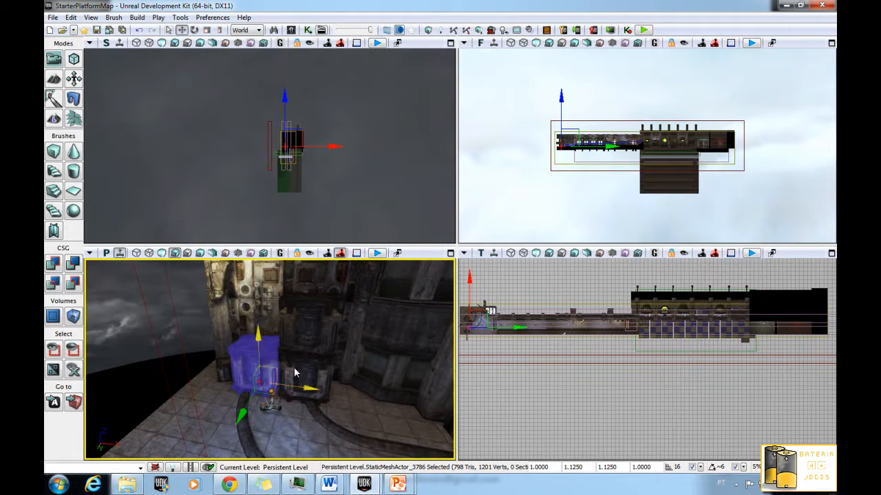
right_click_drag(295, 372, 336, 380)
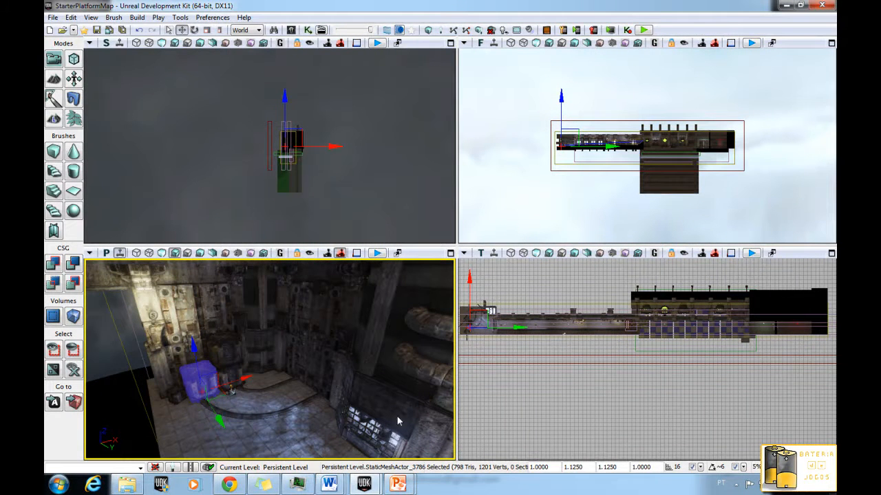
left_click_drag(366, 365, 451, 290)
right_click_drag(451, 290, 289, 403)
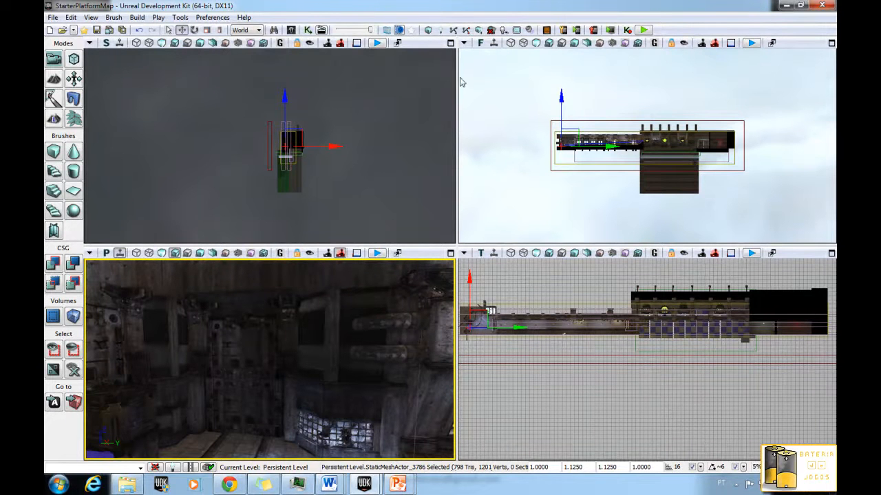
scroll(641, 169, "up", 2)
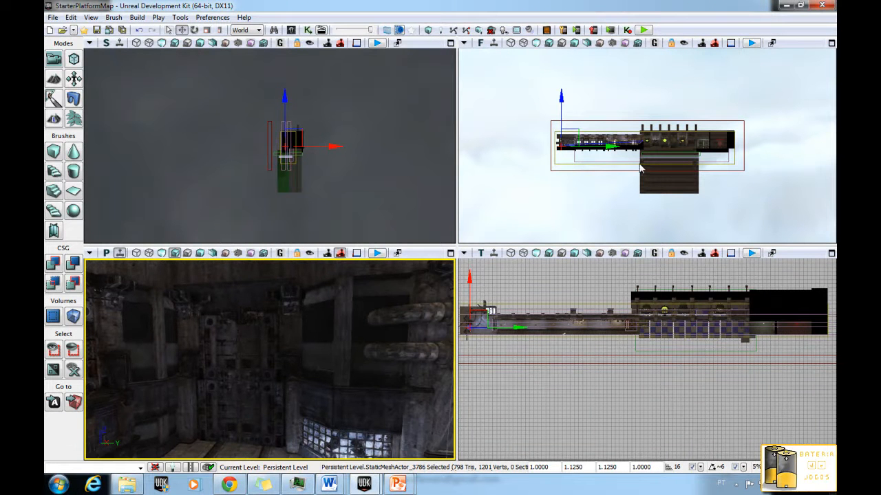
Step: Activate the front viewport and examine the walkway end of the map at different zoom levels and positions
left_click(581, 199)
scroll(579, 197, "up", 6)
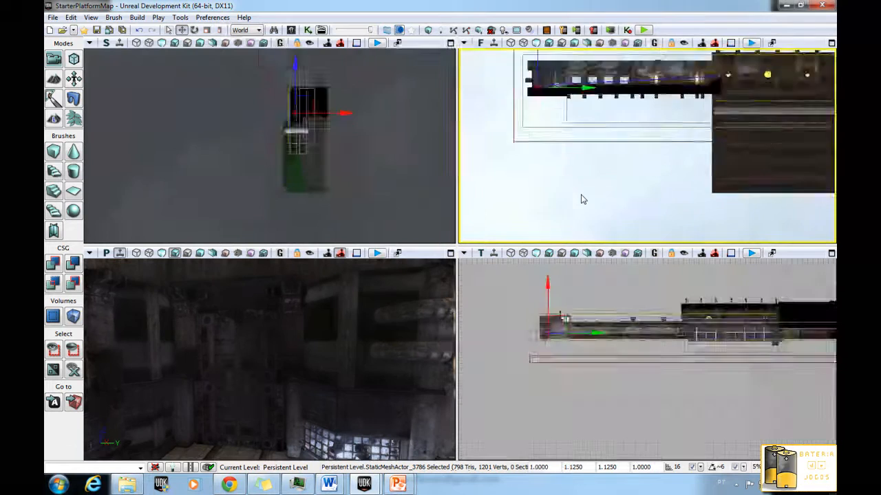
scroll(588, 189, "down", 5)
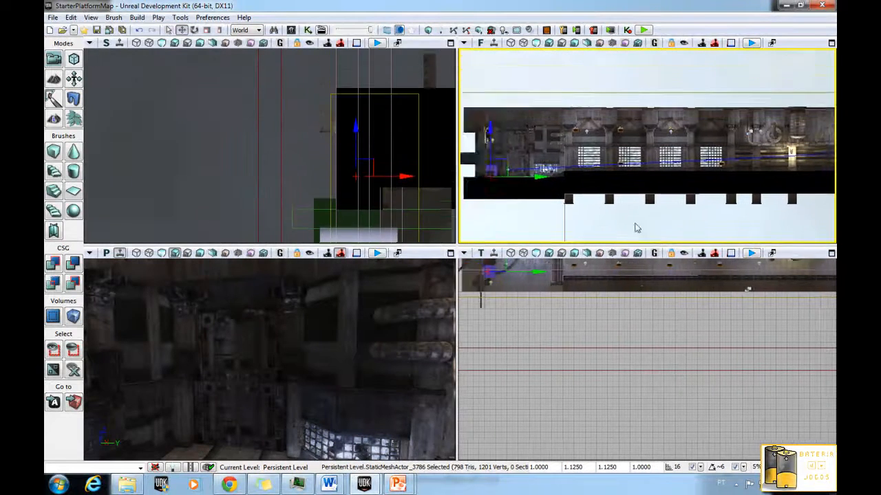
left_click_drag(357, 324, 413, 330)
left_click_drag(523, 186, 545, 157)
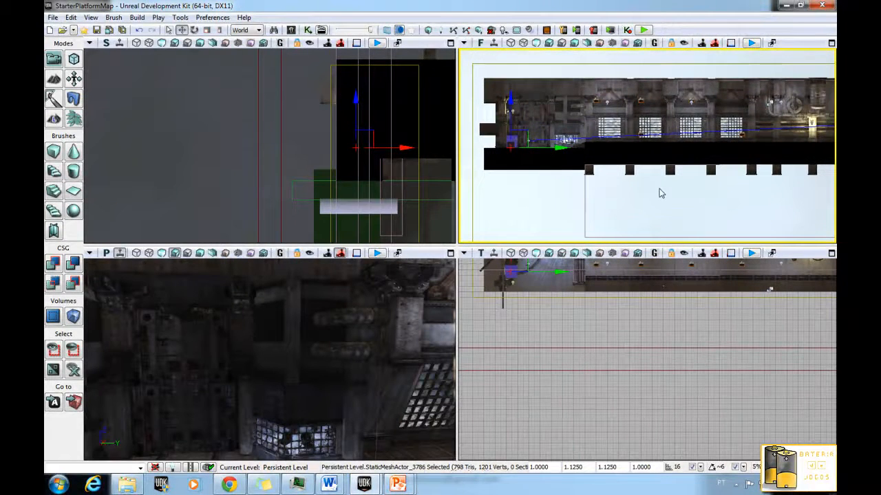
left_click_drag(659, 190, 676, 218)
Step: Zoom the front viewport repeatedly in and out over the barred windows, lower supports and large door
scroll(677, 219, "up", 4)
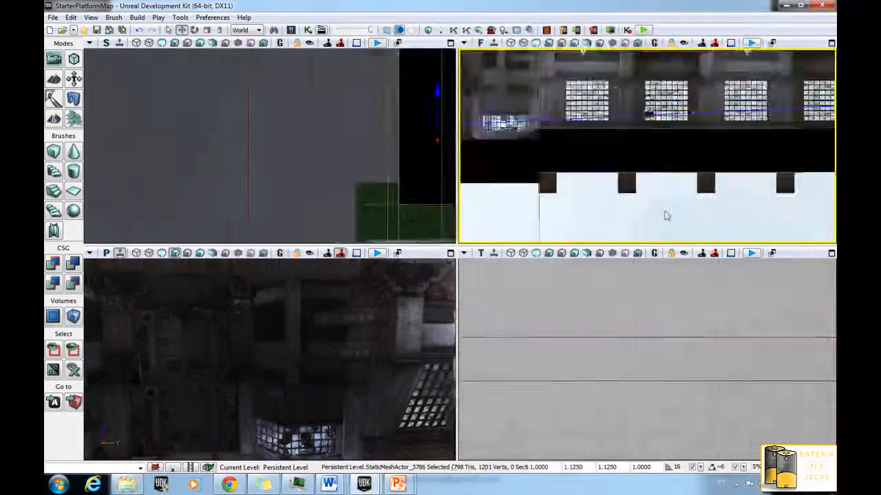
scroll(662, 212, "up", 2)
scroll(643, 203, "down", 6)
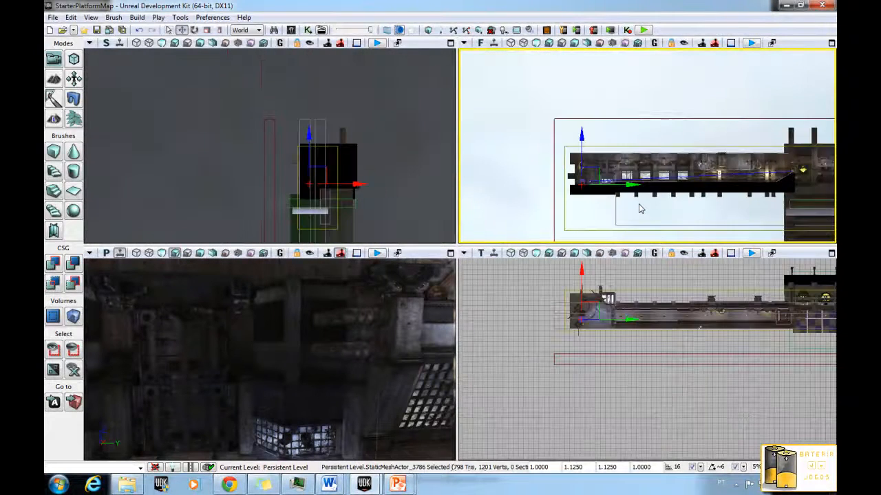
scroll(639, 208, "up", 2)
scroll(638, 206, "up", 5)
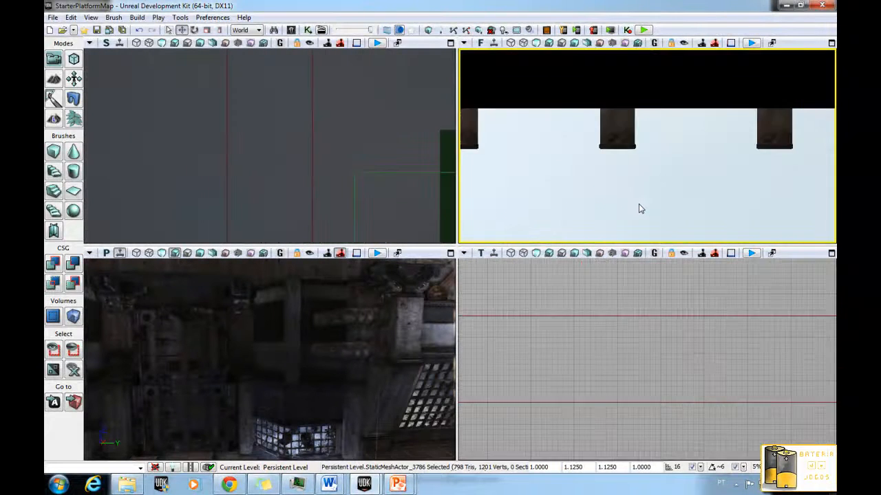
scroll(708, 197, "down", 5)
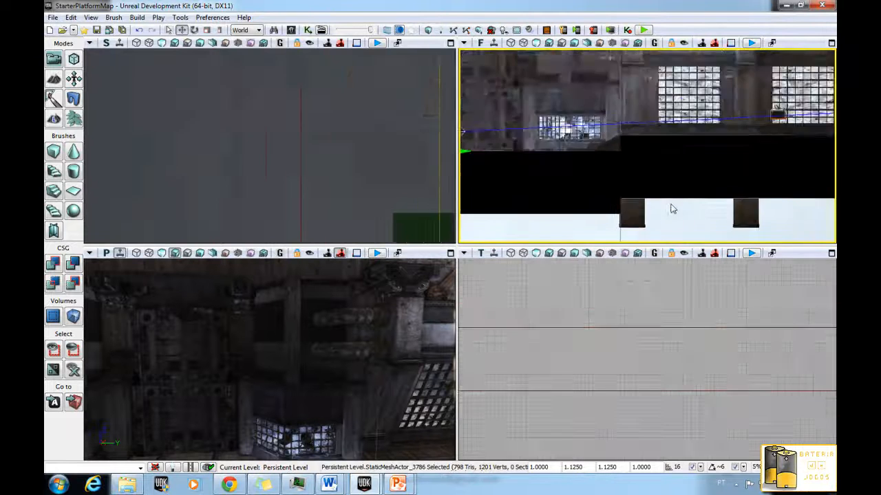
scroll(643, 205, "up", 6)
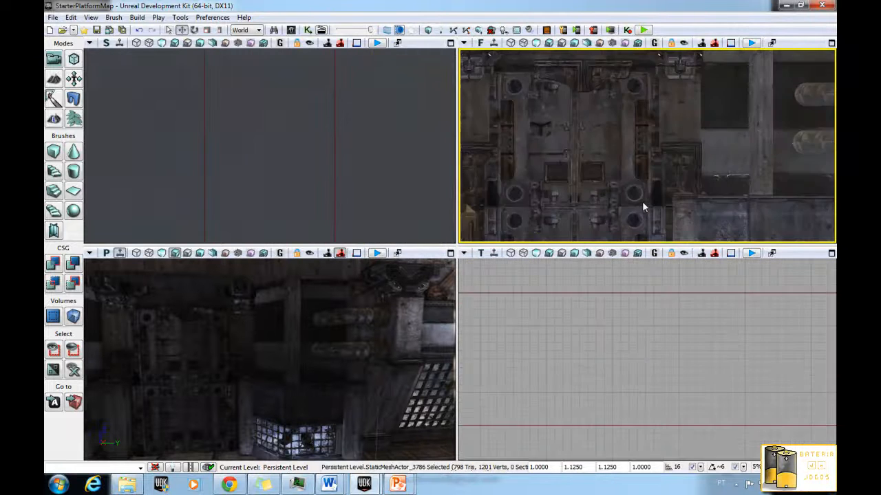
scroll(709, 171, "down", 5)
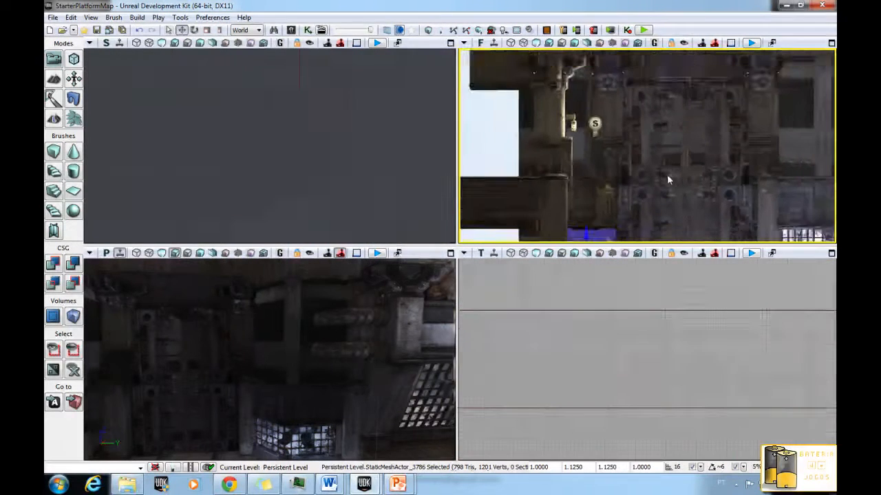
Step: Pan the front viewport along the wall from the large door past the barred windows to the pipes and valves
left_click_drag(694, 161, 574, 157)
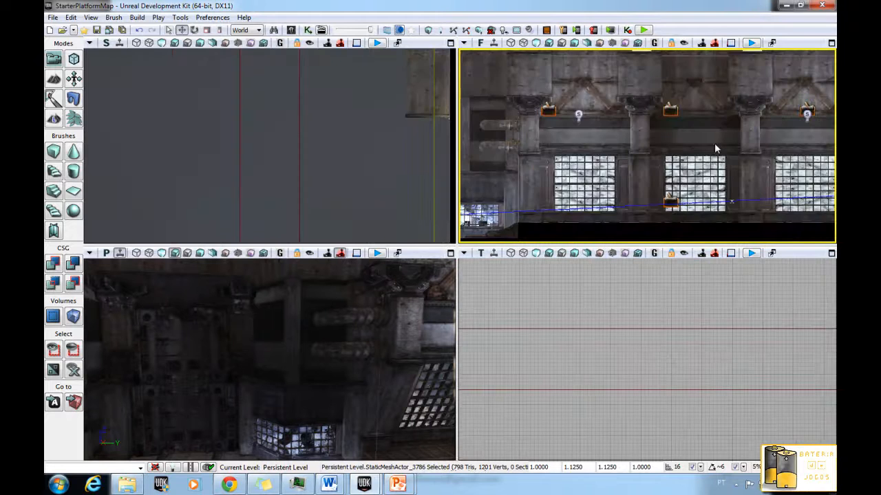
left_click_drag(717, 148, 568, 159)
left_click_drag(685, 158, 578, 181)
Step: Select the wall panel behind the pipes in the perspective viewport and zoom the perspective and front views out
left_click(305, 352)
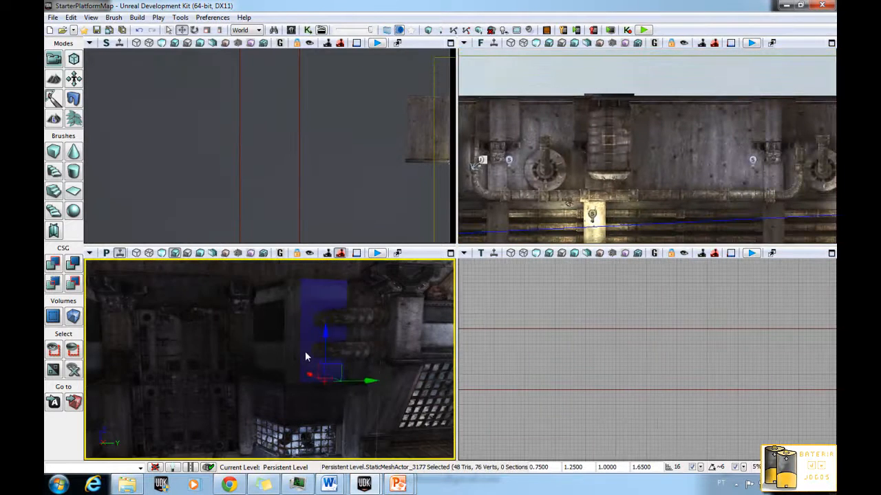
scroll(305, 352, "down", 8)
left_click(647, 154)
scroll(648, 152, "down", 6)
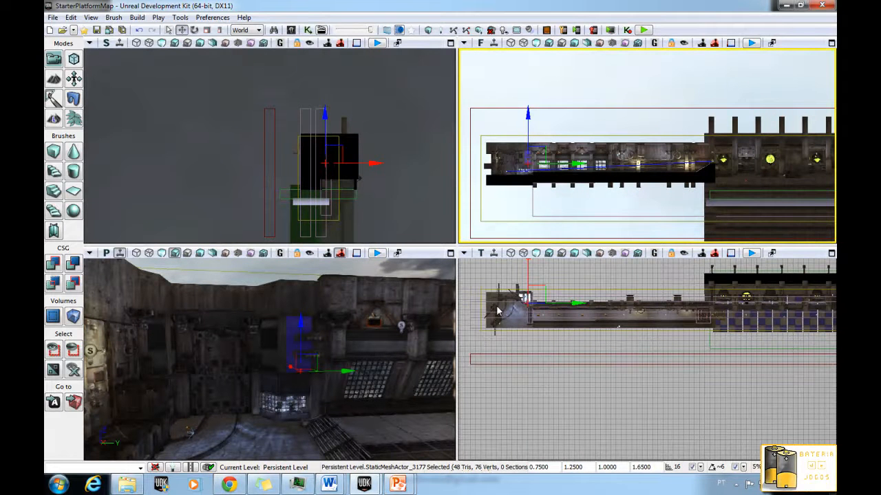
Step: Activate the top viewport, zoom in on the curved floor and metal grate, and zoom partly back out
mouse_move(560, 309)
left_mouse_down()
mouse_move(619, 344)
mouse_move(580, 309)
mouse_move(547, 307)
left_mouse_up()
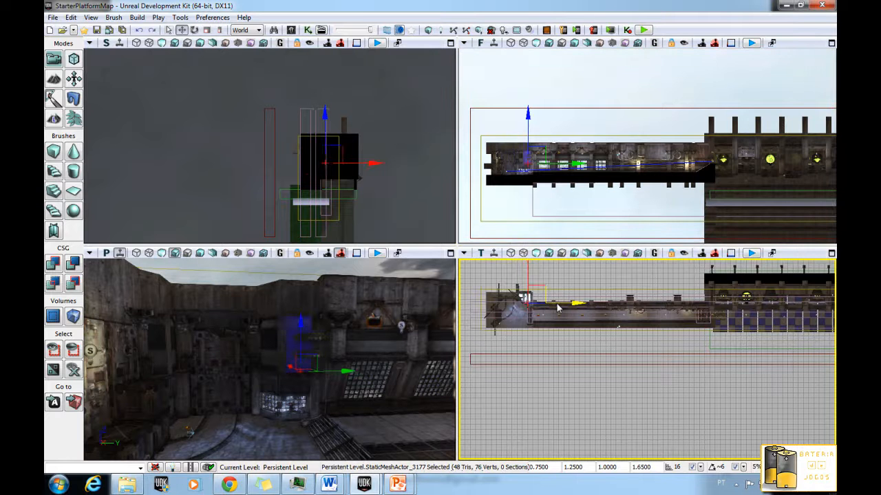
left_click(558, 308)
scroll(562, 313, "up", 10)
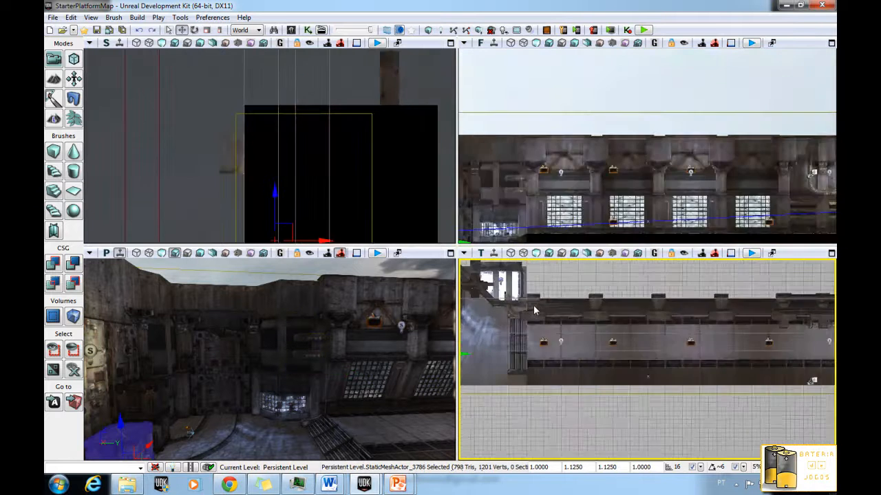
scroll(651, 349, "up", 2)
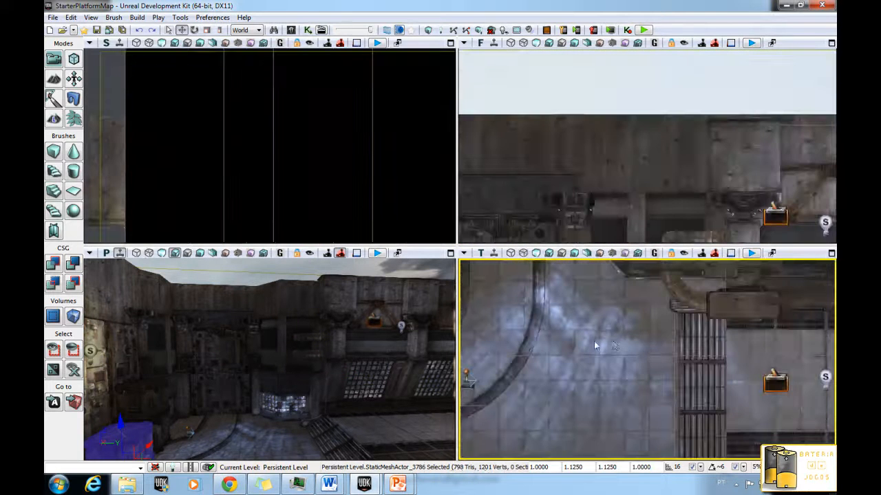
scroll(590, 338, "down", 5)
Step: Reframe the perspective viewport on the room with the selected box mesh and the curved floor
left_click_drag(303, 364, 209, 416)
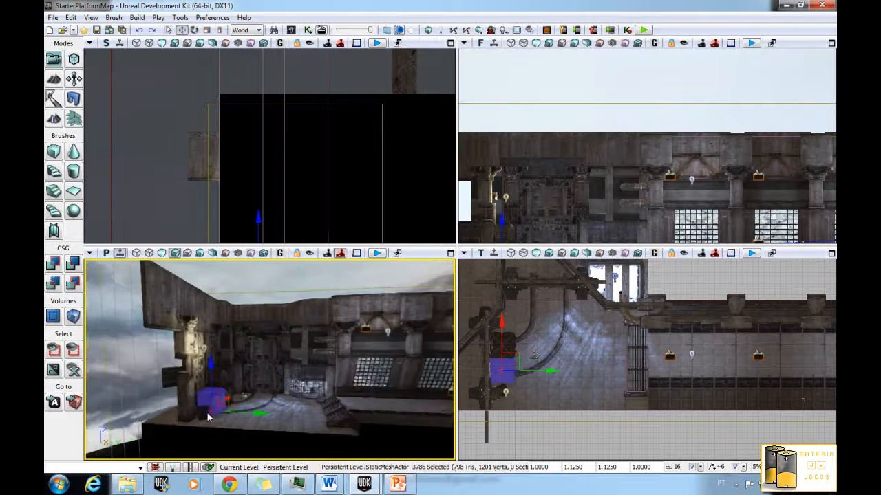
mouse_move(260, 357)
left_mouse_down()
mouse_move(378, 356)
mouse_move(369, 374)
mouse_move(301, 399)
mouse_move(394, 398)
mouse_move(317, 409)
mouse_move(260, 349)
left_mouse_up()
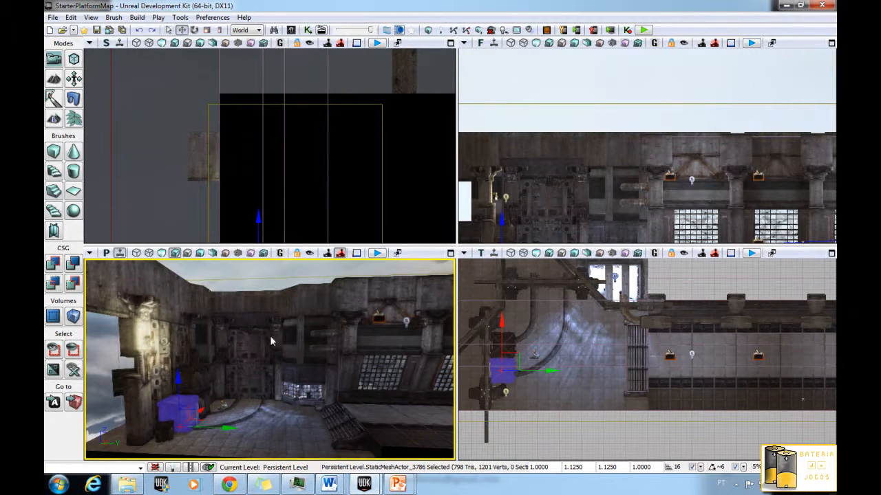
right_click_drag(270, 336, 243, 321)
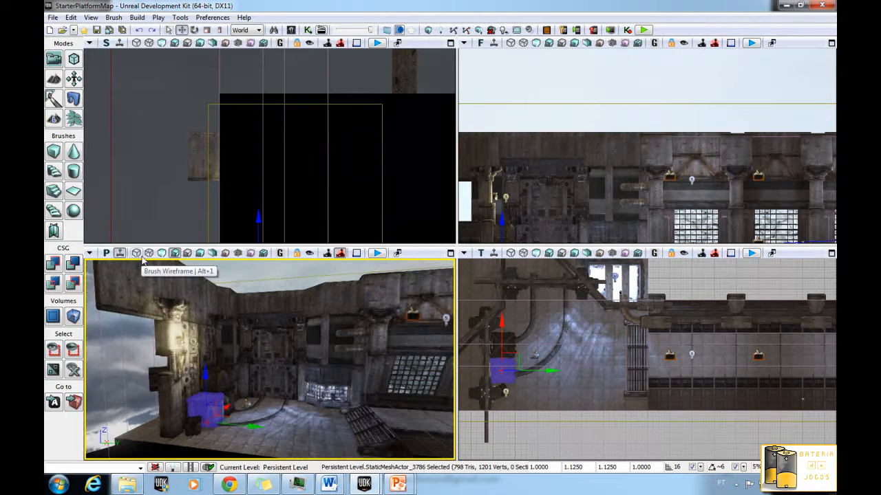
Step: Show the perspective viewport in Wireframe and compare it with Brush Wireframe along the walkway, ending in Wireframe
left_click(150, 253)
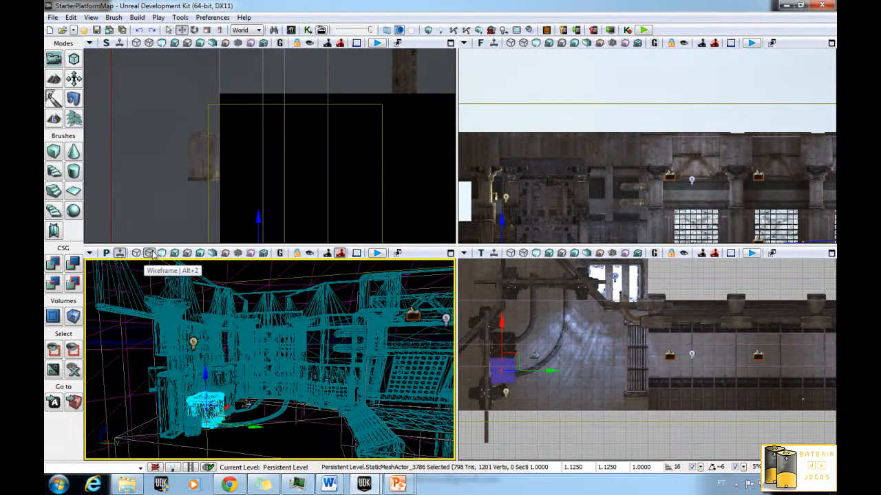
mouse_move(292, 379)
right_mouse_down()
mouse_move(392, 379)
mouse_move(287, 379)
right_mouse_up()
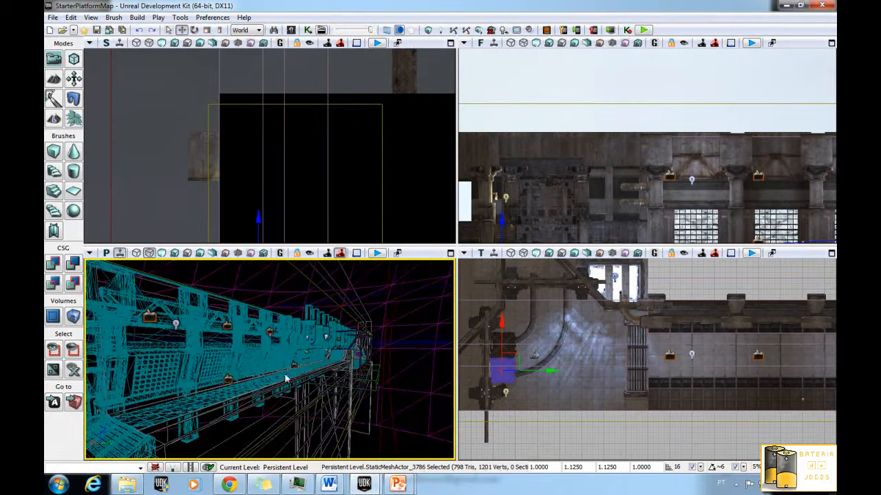
left_click(136, 253)
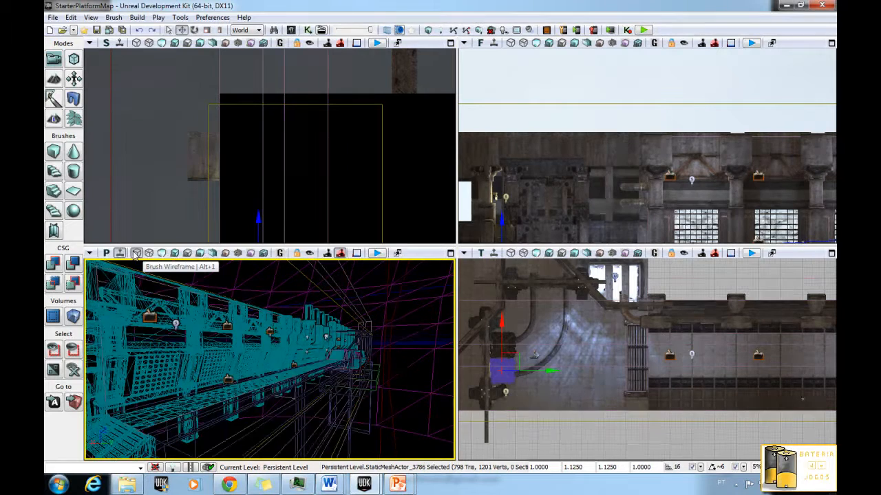
left_click(149, 253)
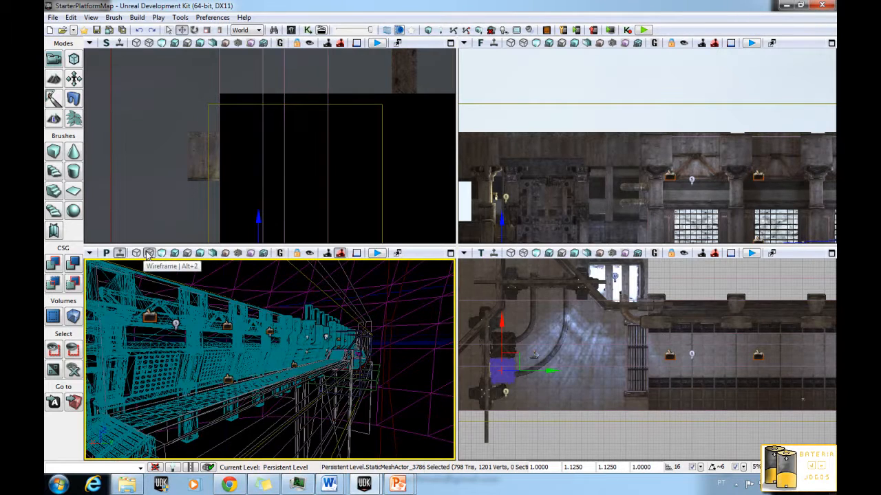
Step: Select the blocking volume beneath the walkway in the wireframe perspective view and frame it from farther away
left_click_drag(231, 387, 263, 459)
left_click(261, 390)
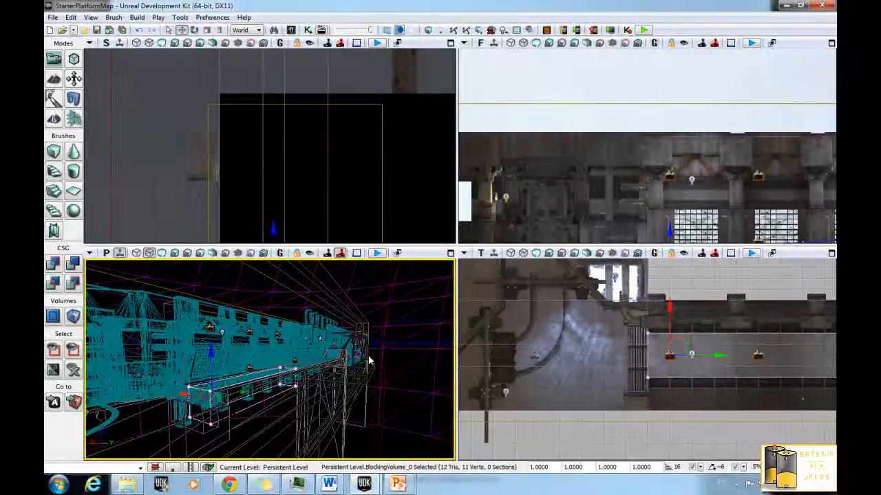
left_click_drag(369, 361, 421, 463)
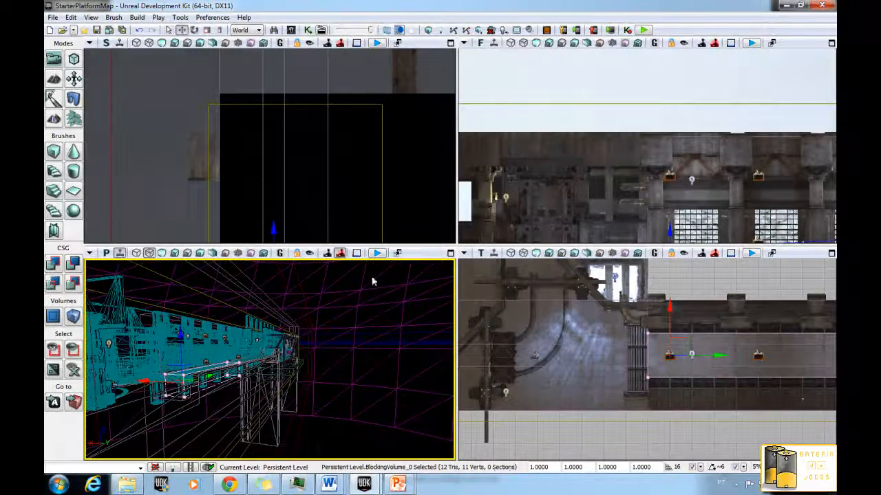
Step: Compare Brush Wireframe with the lit view in the perspective viewport, ending in Brush Wireframe with the whole structure in frame
left_click(137, 254)
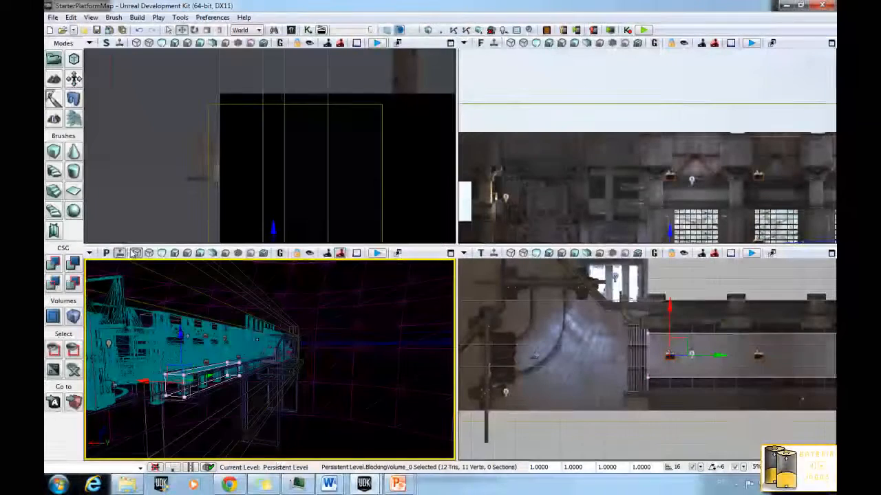
left_click(174, 253)
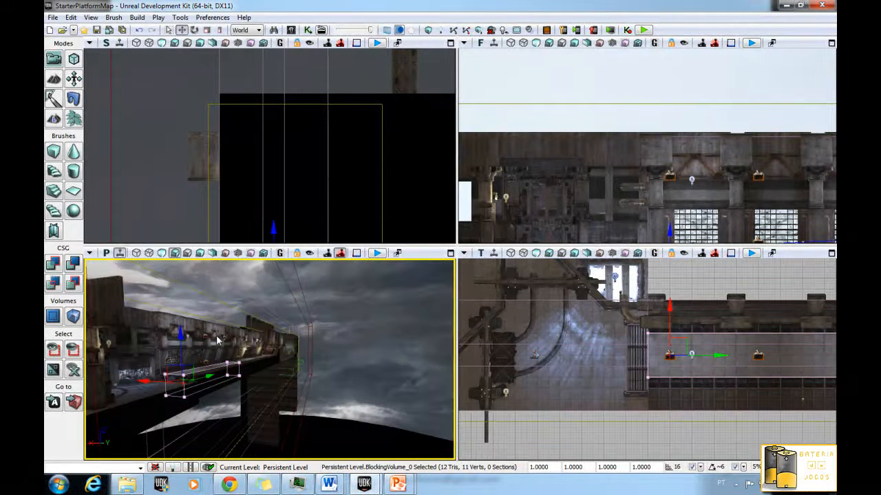
left_click(137, 254)
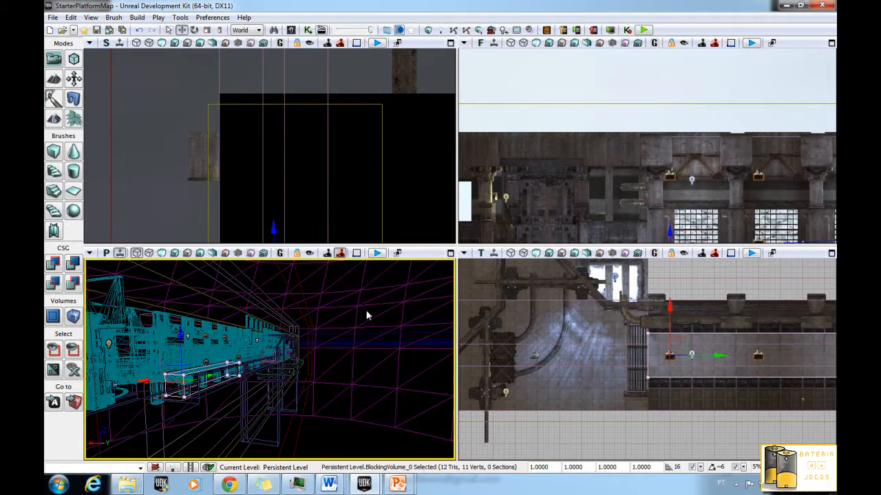
right_click_drag(366, 311, 253, 311)
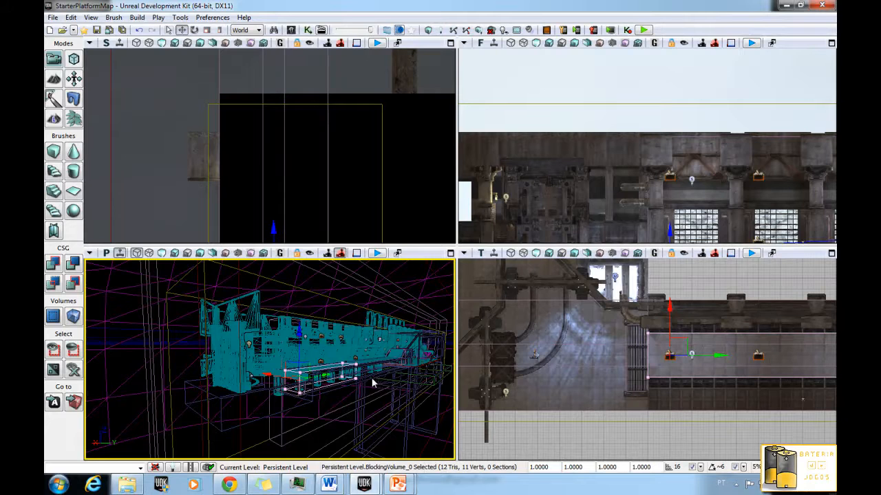
Step: Compare Unlit, Wireframe and Brush Wireframe in the perspective viewport around the selected blocking volume, ending in Wireframe
left_click_drag(359, 339, 276, 345)
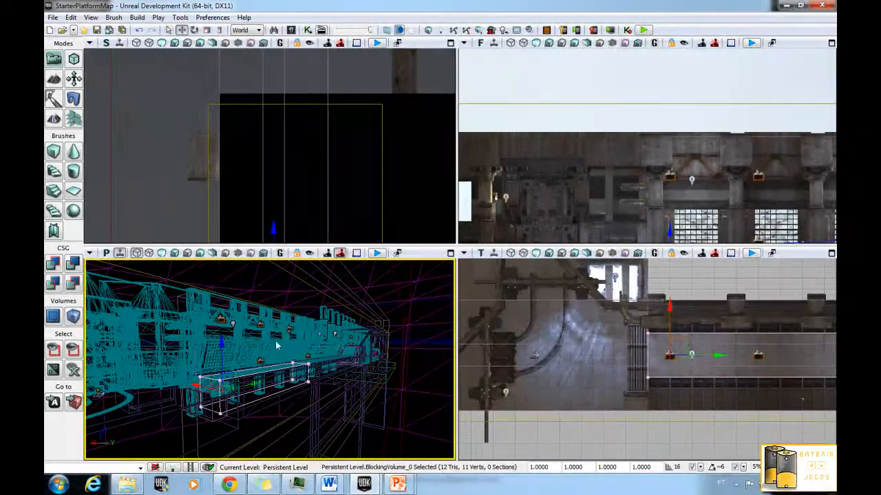
left_click(161, 253)
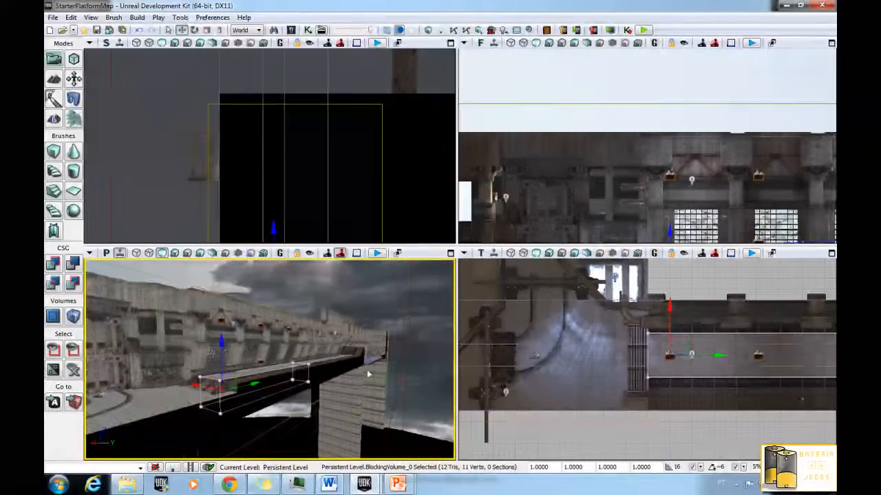
left_click(149, 254)
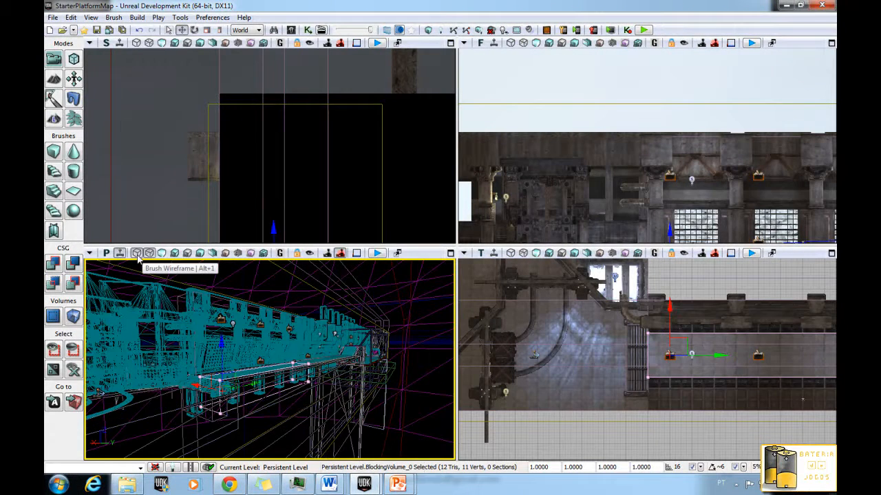
left_click(136, 253)
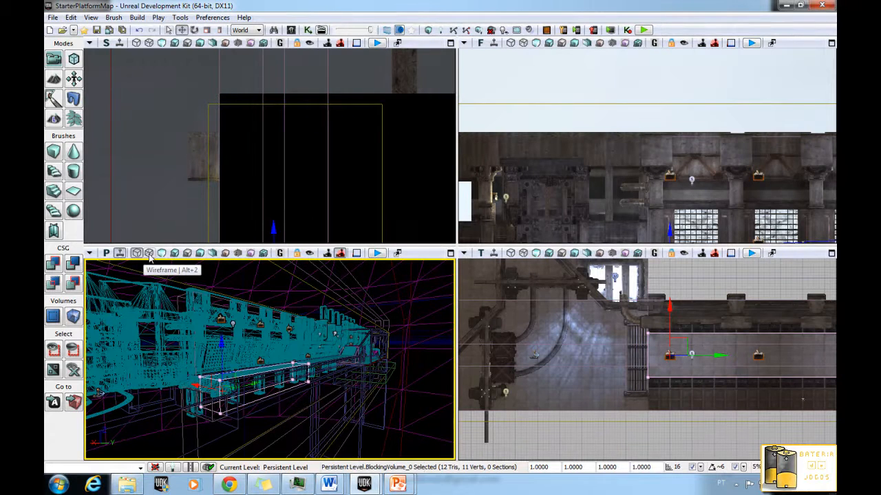
left_click(149, 255)
left_click(137, 254)
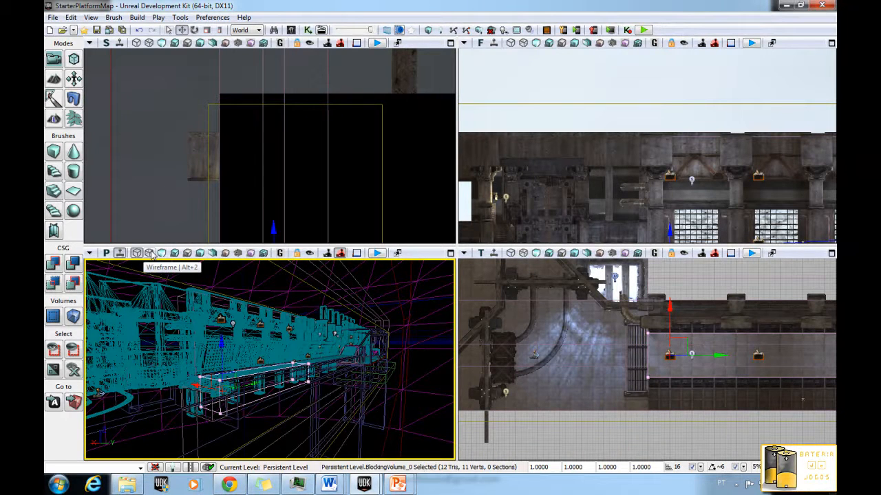
left_click(149, 253)
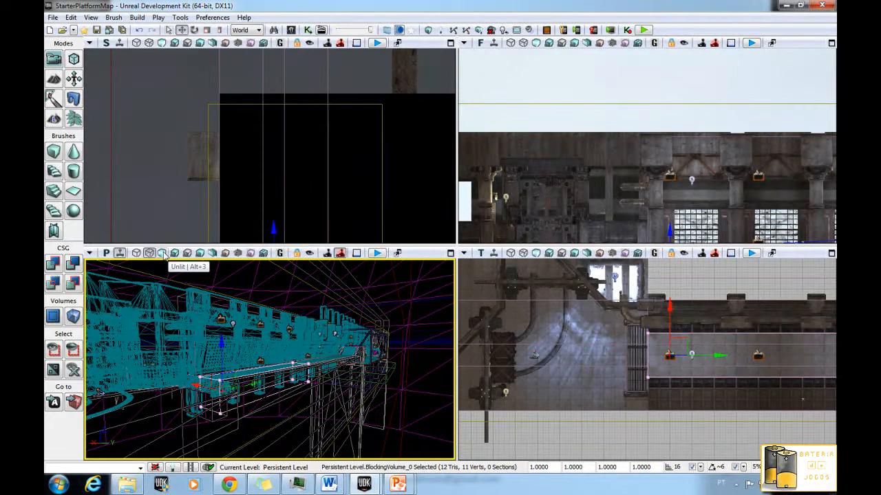
Step: Show the perspective viewport in Unlit mode, turn off Real Time updating and frame the room and walkway
left_click(162, 253)
left_click_drag(293, 340, 331, 263)
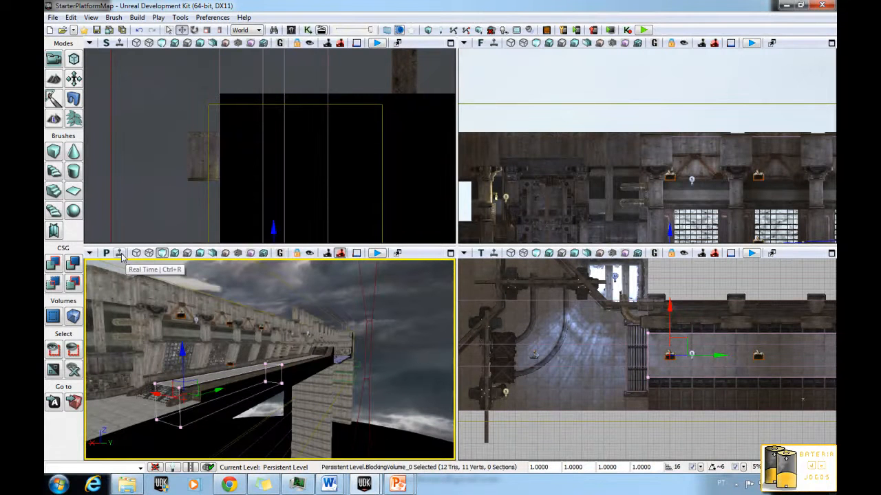
left_click(122, 256)
right_click_drag(202, 329, 187, 298)
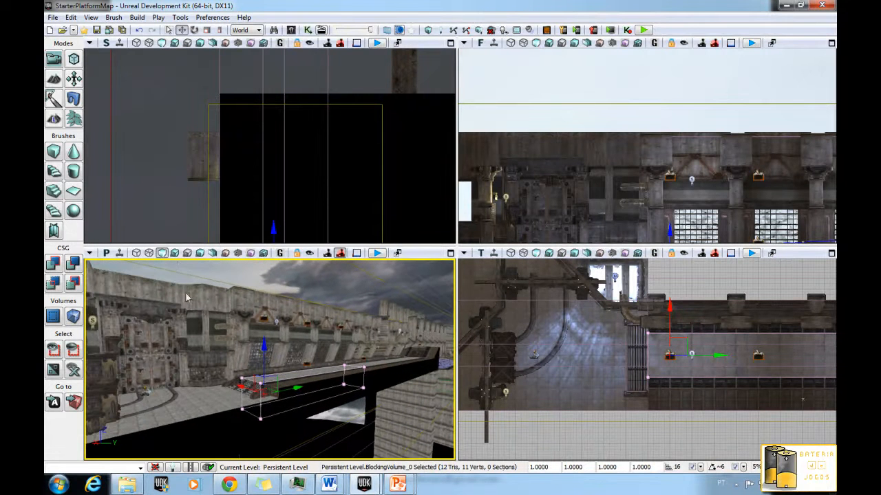
Step: Show the perspective viewport in Lit mode inside the room, followed by Detail Lighting along the outer wall
left_click(175, 254)
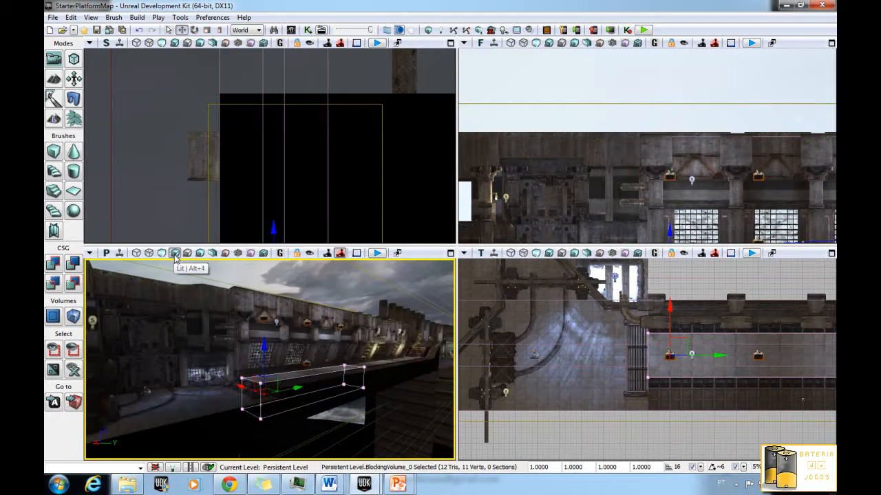
mouse_move(293, 363)
right_mouse_down()
mouse_move(417, 364)
mouse_move(218, 358)
mouse_move(197, 386)
mouse_move(134, 362)
mouse_move(306, 361)
right_mouse_up()
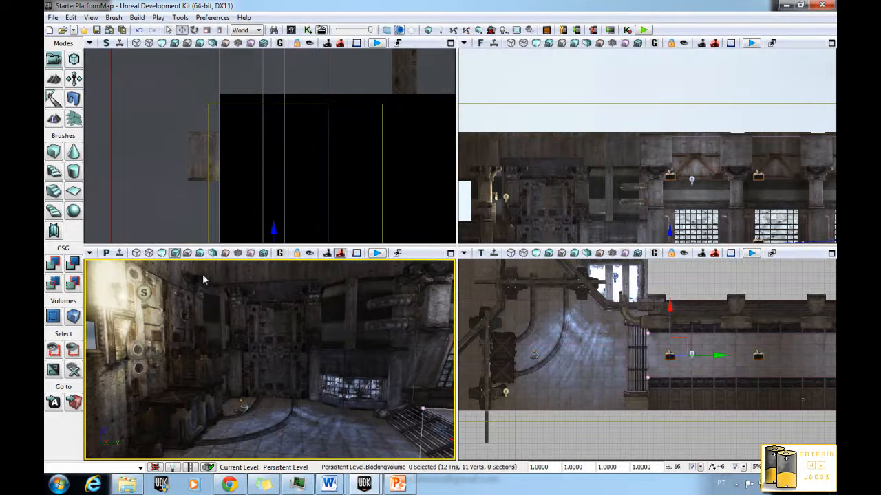
left_click(187, 253)
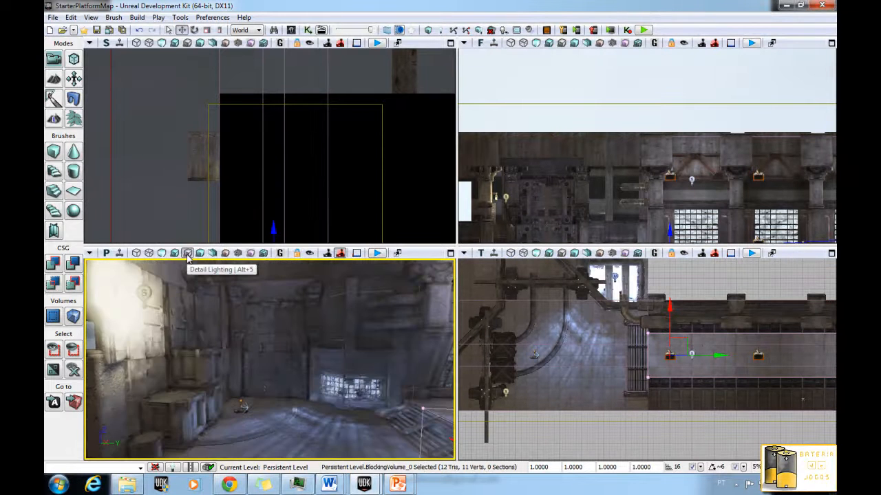
mouse_move(242, 380)
left_mouse_down()
mouse_move(428, 377)
mouse_move(337, 462)
mouse_move(308, 458)
mouse_move(413, 440)
mouse_move(416, 395)
mouse_move(373, 271)
mouse_move(276, 385)
mouse_move(338, 277)
mouse_move(303, 295)
mouse_move(215, 371)
mouse_move(298, 368)
mouse_move(313, 380)
mouse_move(161, 377)
mouse_move(134, 355)
mouse_move(104, 422)
mouse_move(430, 428)
mouse_move(385, 406)
mouse_move(421, 389)
mouse_move(245, 392)
left_mouse_up()
key("s")
Step: Try moving the small pillar mesh beside the light actor both ways along the wall, undoing each move
left_click(264, 381)
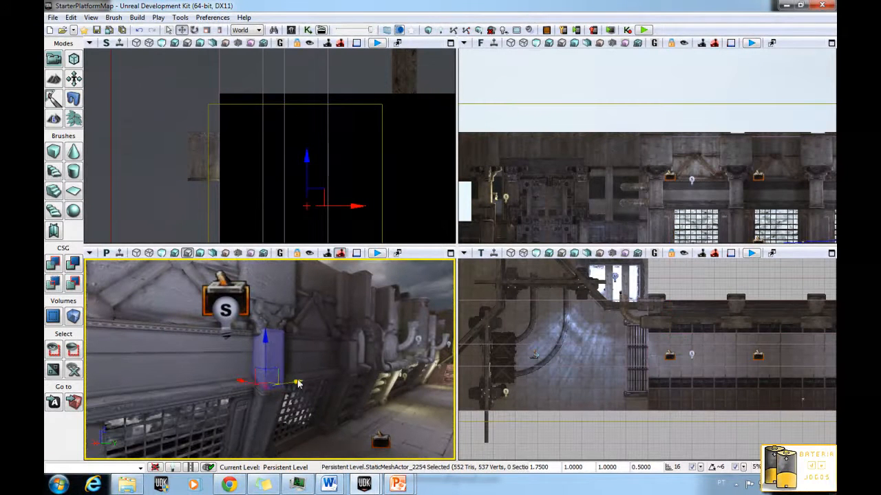
left_click_drag(321, 380, 342, 383)
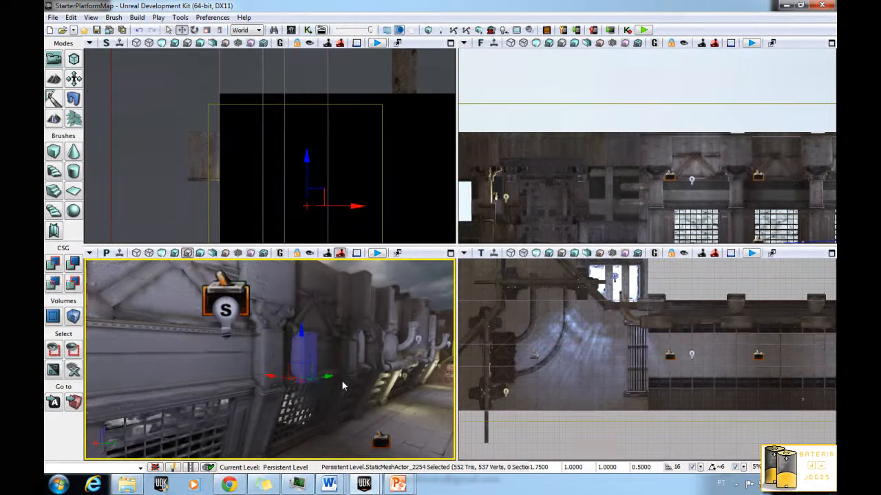
left_click(331, 386)
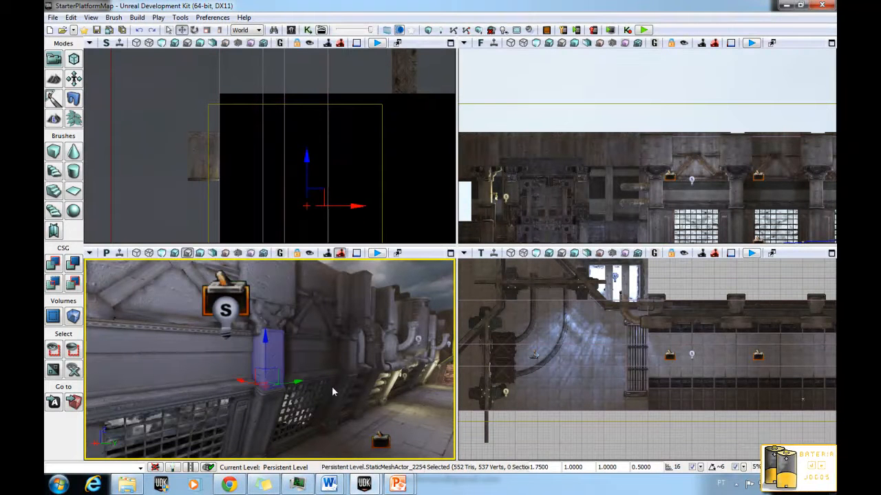
left_click(271, 365)
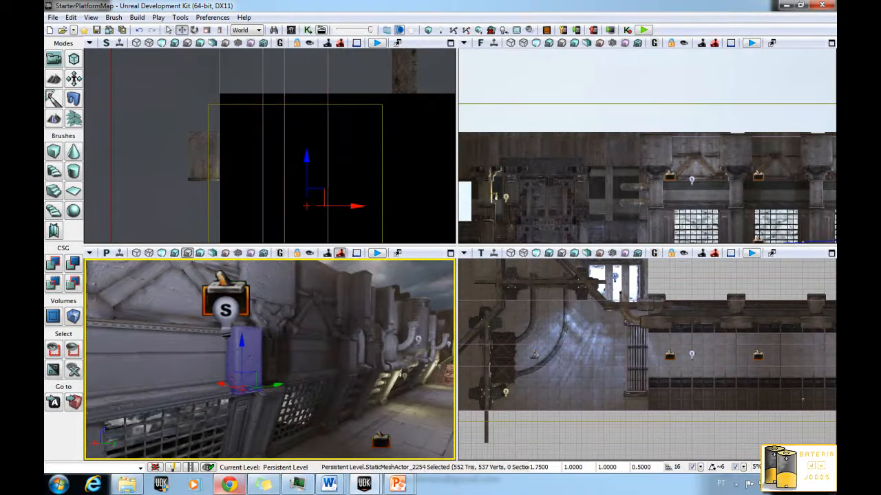
key("ctrl+z")
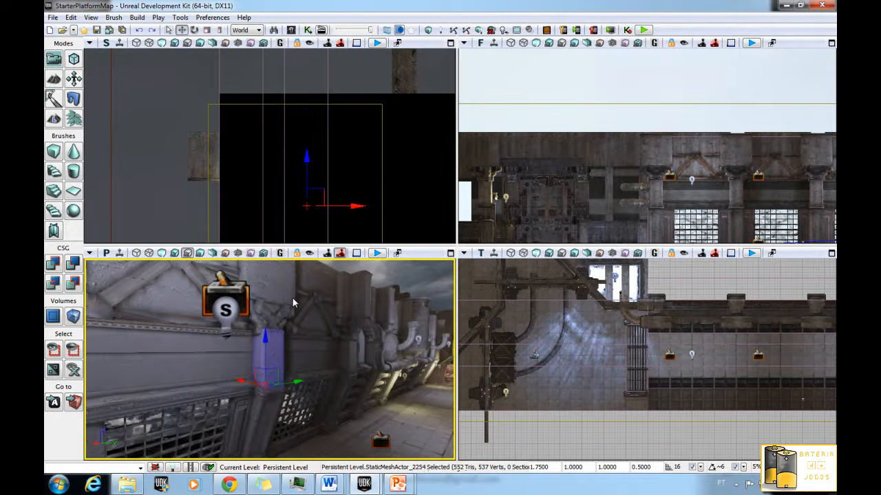
Step: Select the block mesh above the pillar and show the wall in Lighting Only mode
left_click(293, 298)
left_click_drag(288, 424, 390, 419)
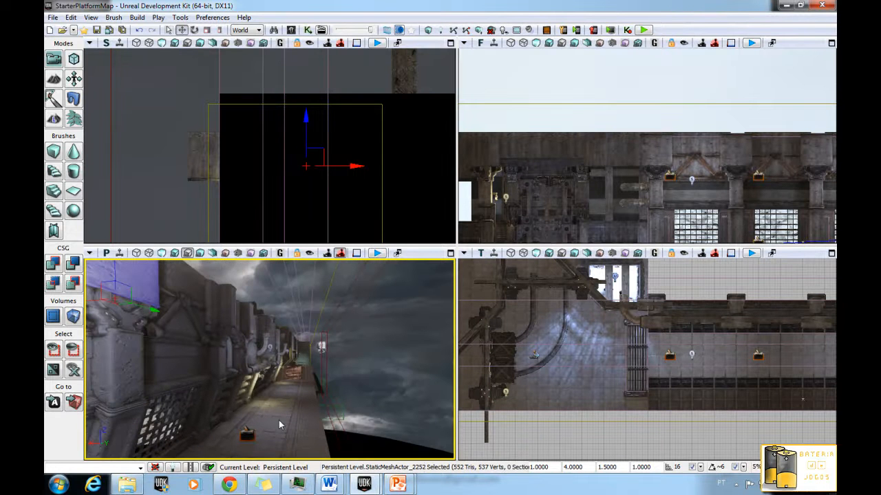
left_click(199, 253)
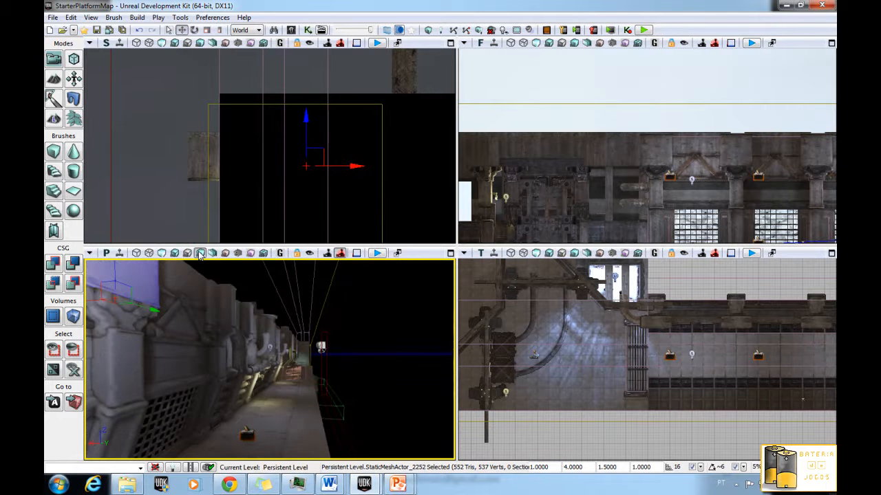
left_click_drag(201, 323, 320, 274)
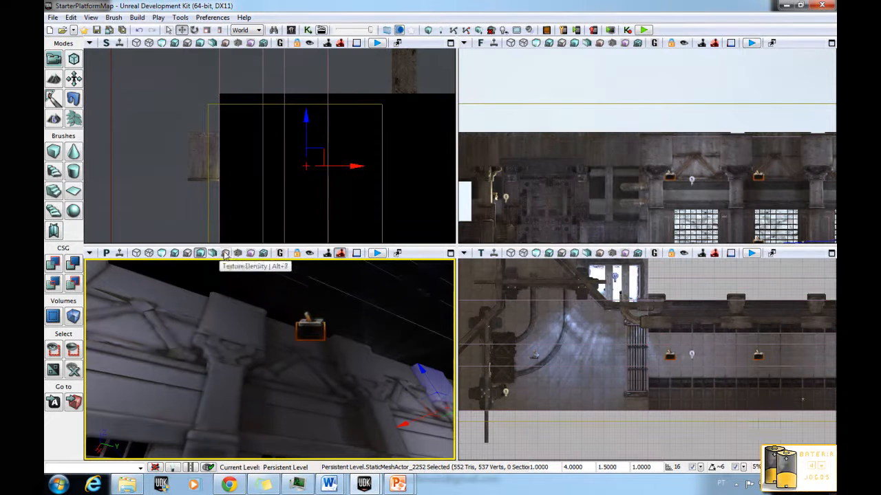
Step: Inspect the walkway floor in Lighting Only with Texel Density, and return the perspective viewport to Lit mode
left_click(264, 254)
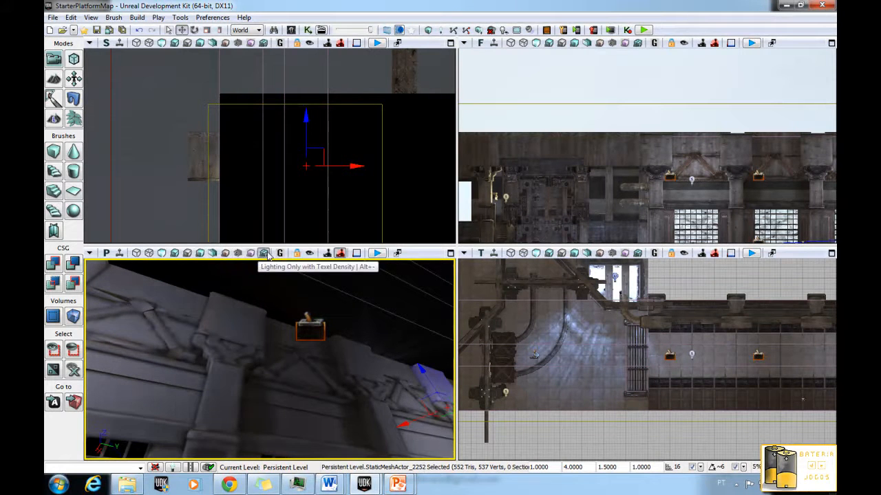
right_click_drag(259, 296, 160, 426)
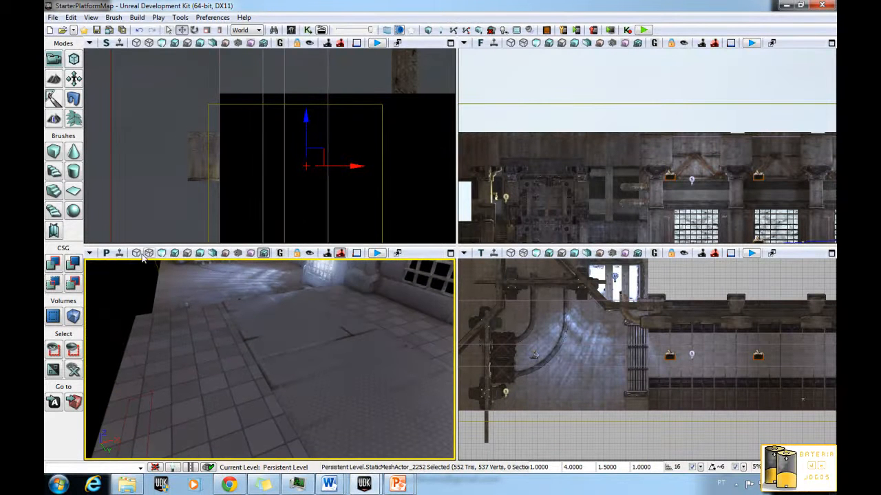
left_click(174, 254)
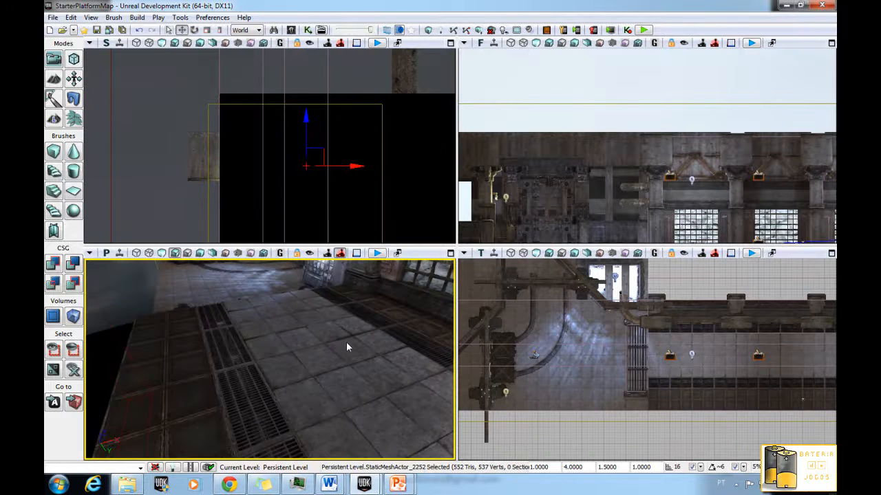
right_click_drag(342, 320, 86, 353)
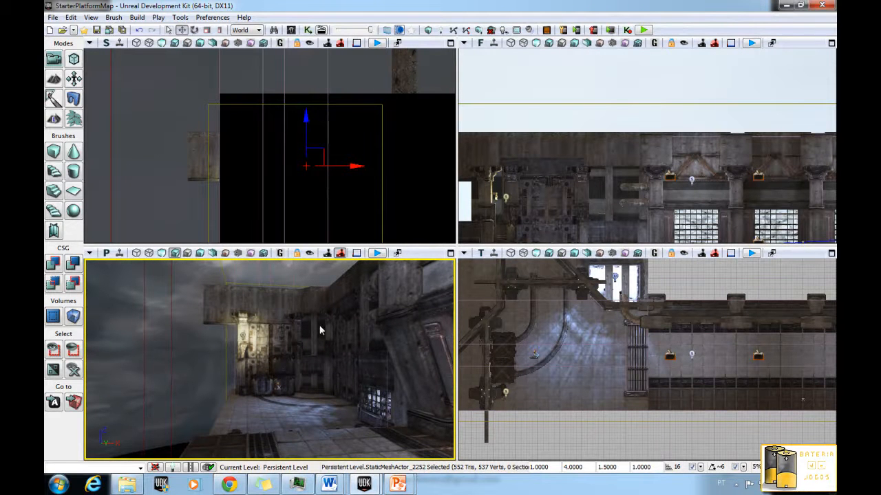
Step: Turn on game view in the perspective viewport to look at the room without editor helpers, and turn it off again
left_click(280, 253)
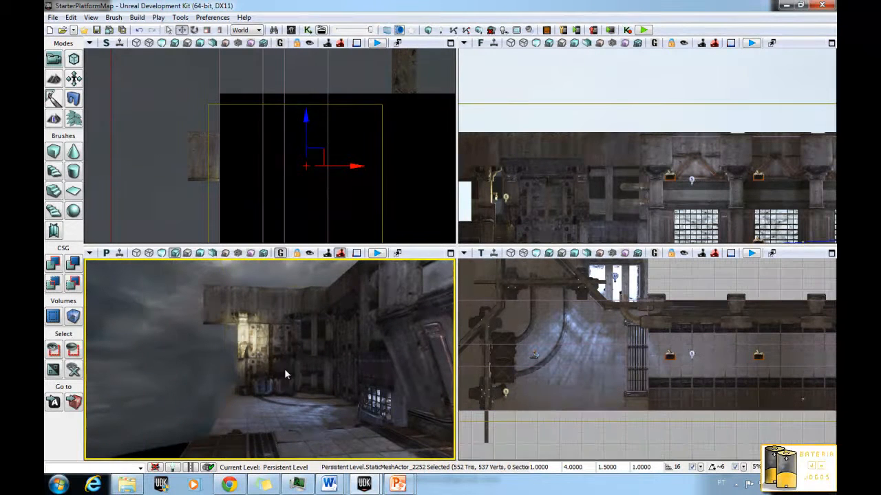
right_click_drag(296, 336, 244, 261)
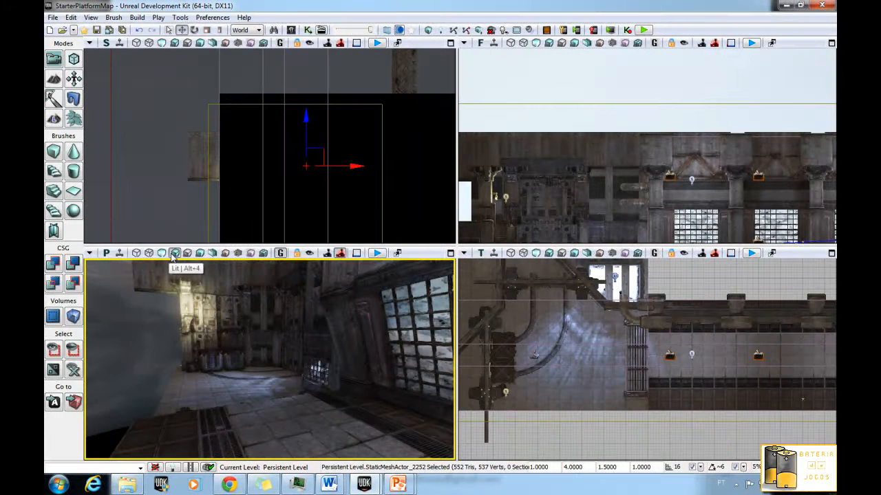
left_click(280, 253)
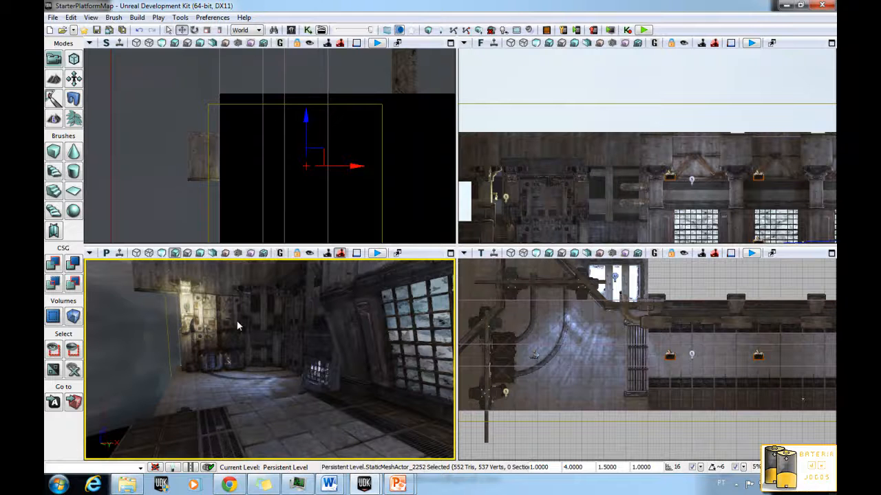
Step: Test Lock Viewport on the side viewport while zooming the orthographic views out and in, leaving it unlocked
left_click(298, 254)
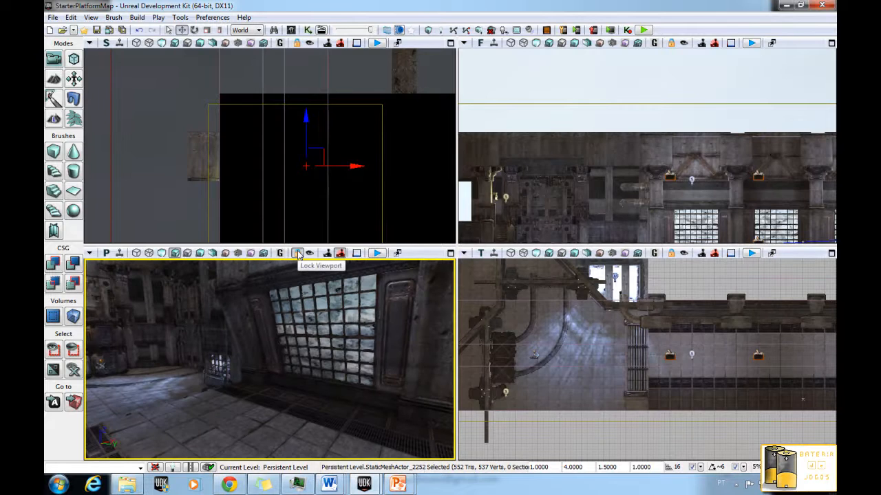
scroll(391, 165, "down", 7)
scroll(391, 165, "up", 3)
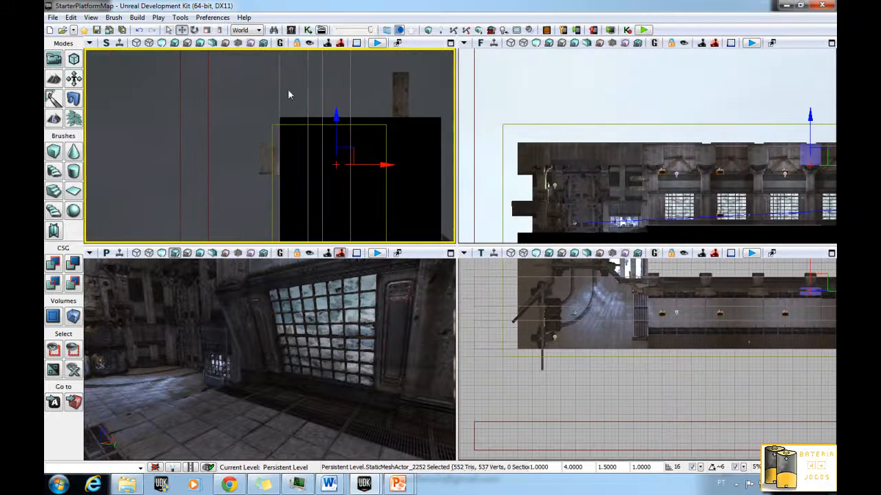
left_click(297, 43)
scroll(291, 169, "down", 4)
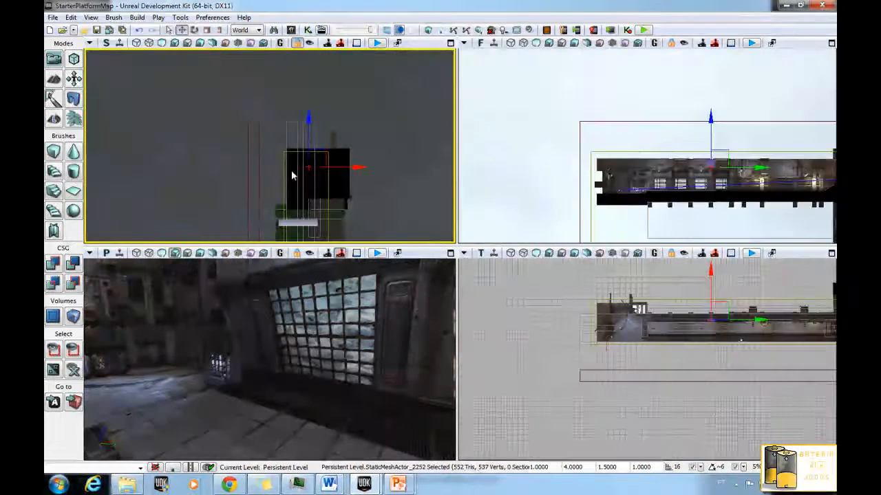
scroll(291, 170, "up", 4)
scroll(291, 172, "up", 3)
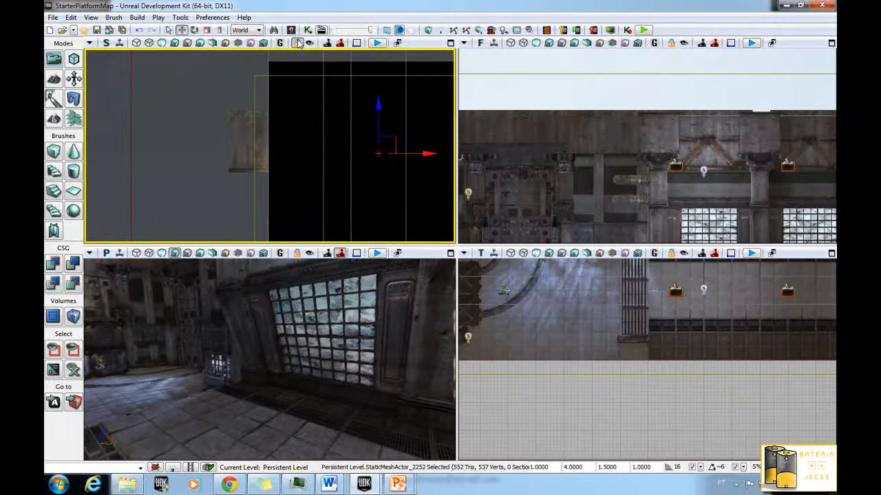
left_click(294, 46)
Step: Look along the wall and barred windows in perspective, maximize a viewport and restore the four-viewport layout
mouse_move(287, 390)
right_mouse_down()
mouse_move(489, 377)
mouse_move(446, 416)
mouse_move(218, 417)
mouse_move(254, 384)
mouse_move(422, 375)
mouse_move(395, 409)
mouse_move(455, 404)
mouse_move(402, 382)
mouse_move(275, 382)
right_mouse_up()
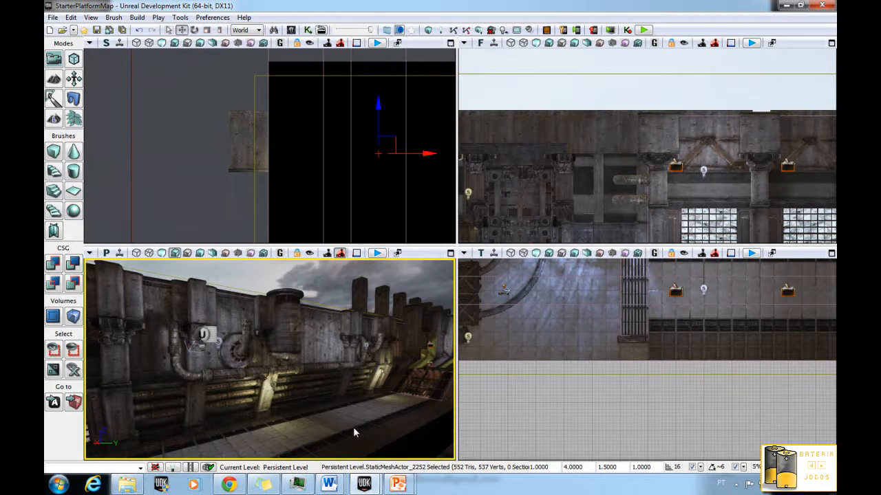
right_click_drag(386, 393, 266, 388)
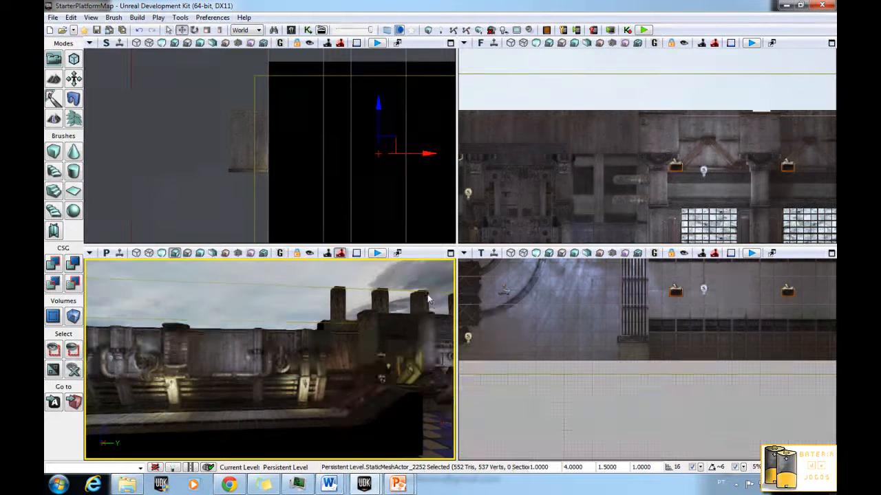
right_click_drag(428, 298, 442, 260)
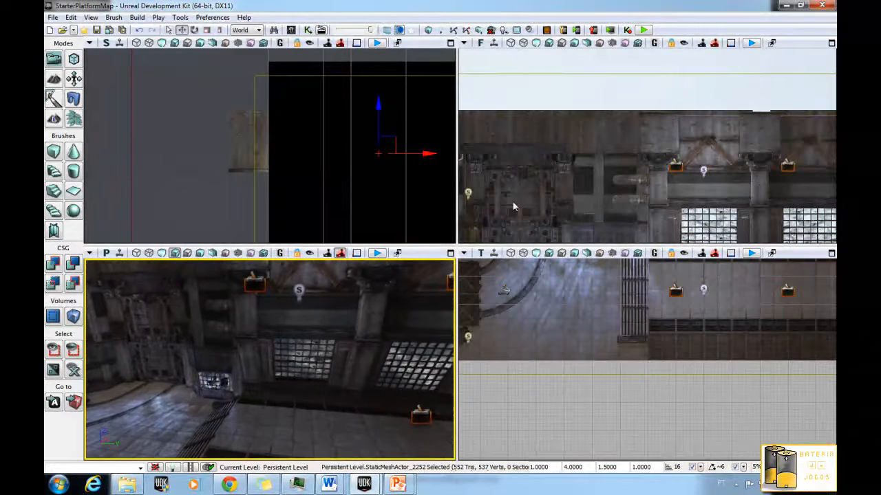
left_click(450, 253)
left_click(831, 42)
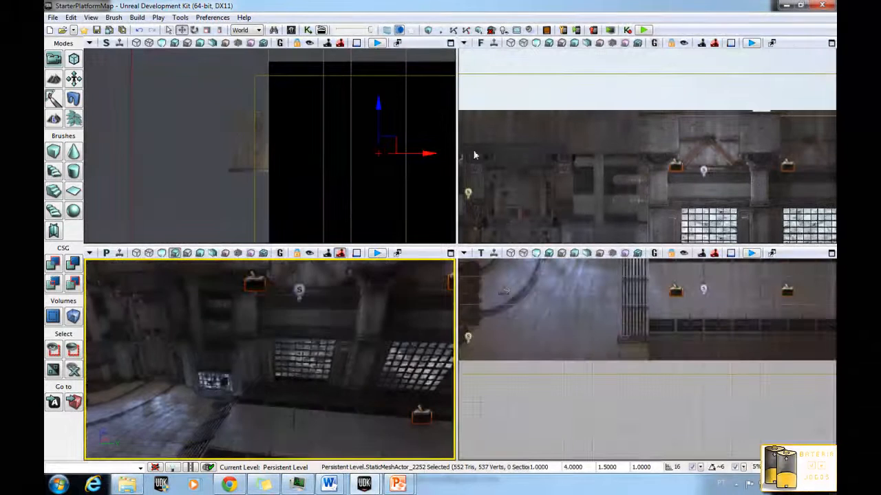
Step: Select the large container mesh standing in the room with the curved floor and view it up close
right_click_drag(305, 323, 273, 386)
left_click(273, 385)
right_click_drag(337, 384, 221, 405)
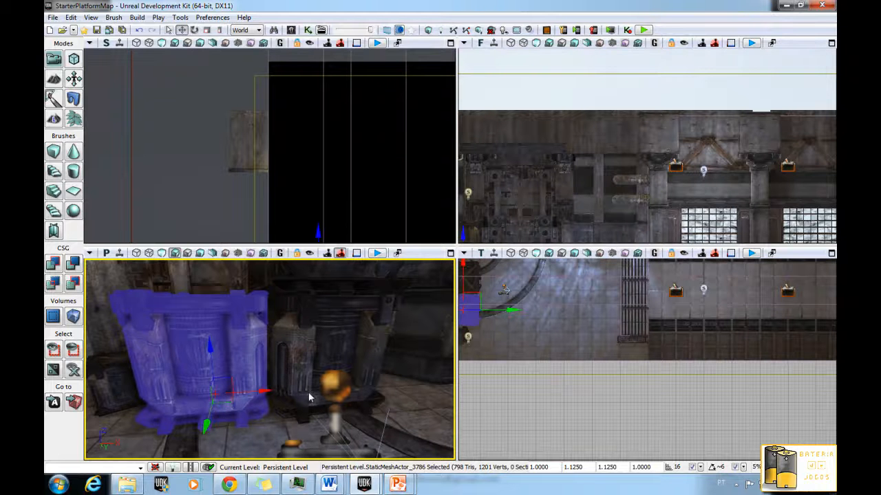
Step: Locate the container mesh in the top viewport and view it up close
right_click(548, 329)
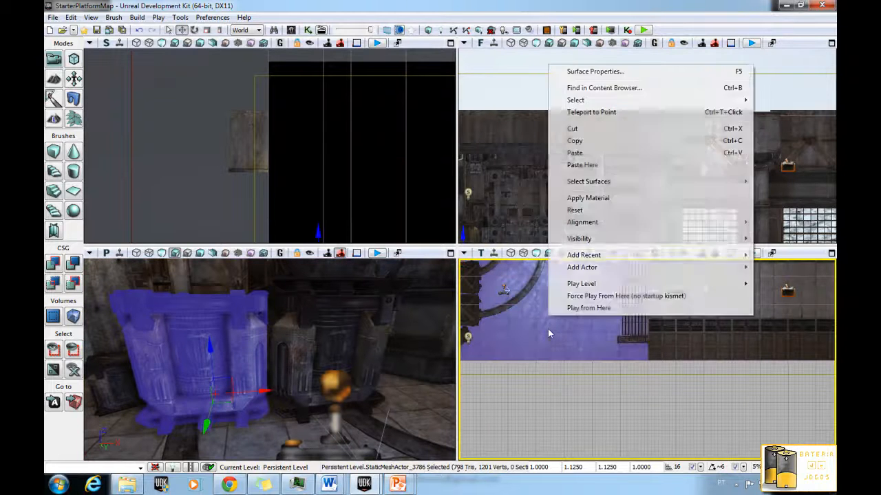
key("Escape")
key("Home")
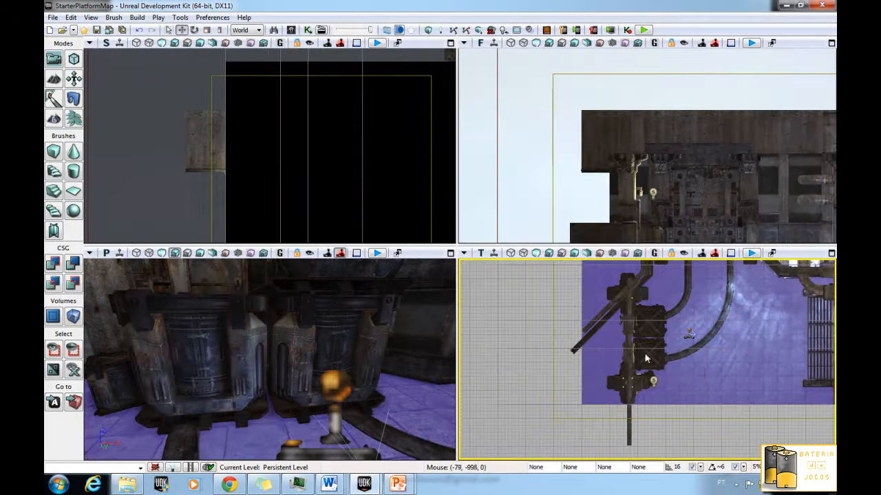
scroll(695, 358, "up", 5)
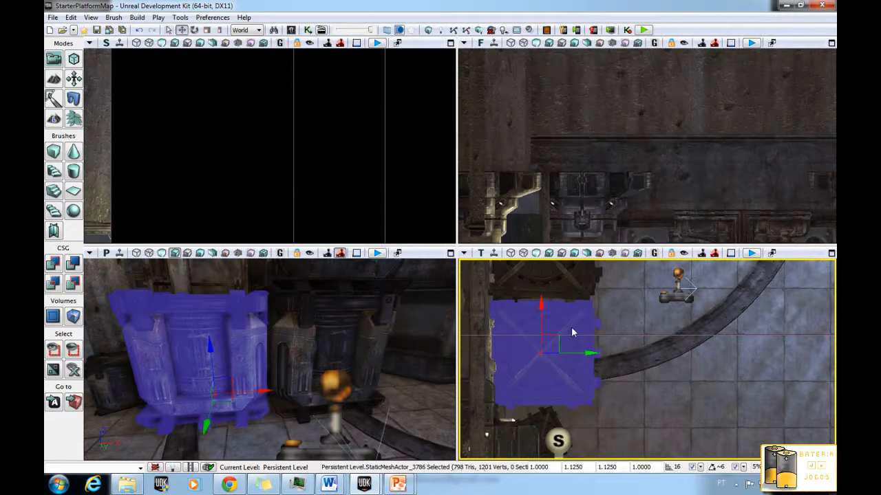
Step: Try rotating the container about its vertical axis in the top viewport and undo the rotation
key("space")
left_click_drag(597, 332, 684, 346)
key("ctrl+z")
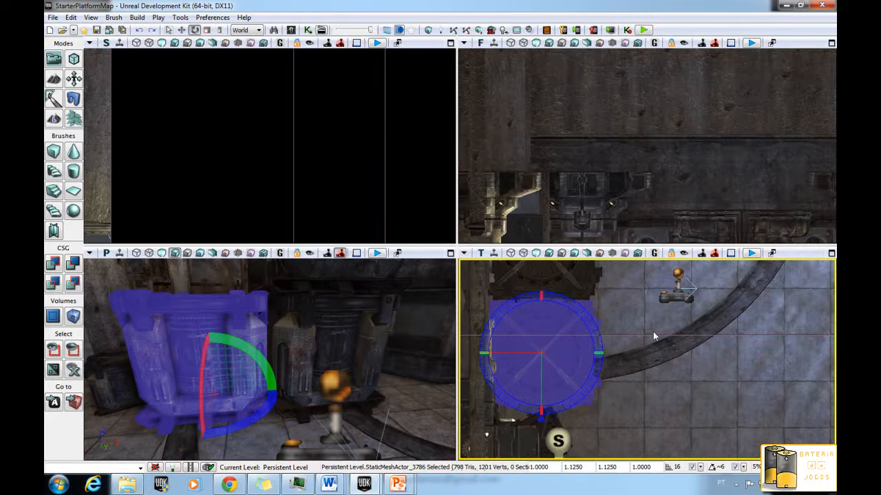
Step: Examine the container and its rotation widget from another side in perspective and up close in the front viewport
left_click_drag(205, 361, 175, 466)
mouse_move(301, 302)
right_mouse_down()
mouse_move(450, 308)
mouse_move(431, 326)
mouse_move(295, 301)
right_mouse_up()
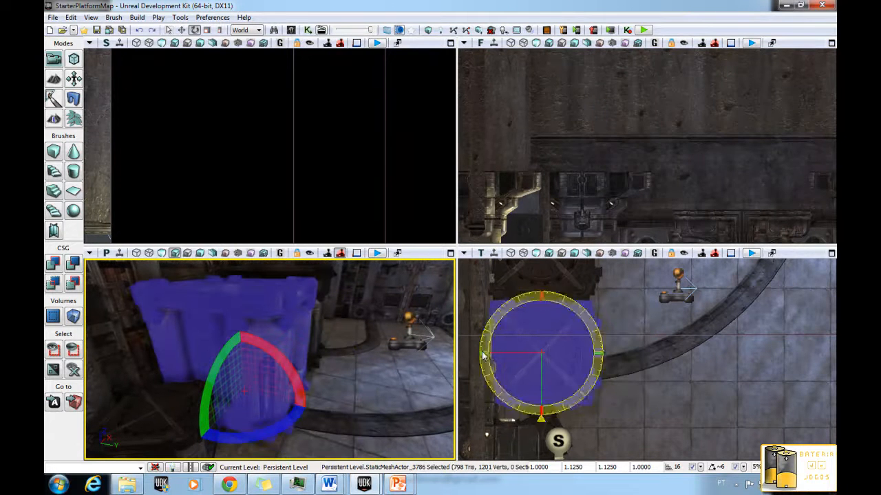
left_click(564, 171)
scroll(564, 171, "down", 3)
scroll(565, 176, "down", 3)
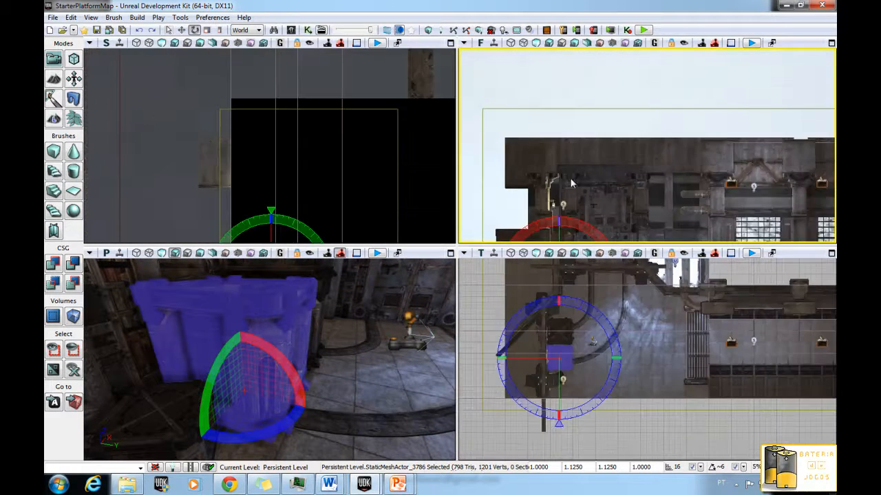
right_click_drag(570, 179, 606, 105)
scroll(606, 118, "up", 3)
scroll(605, 118, "up", 2)
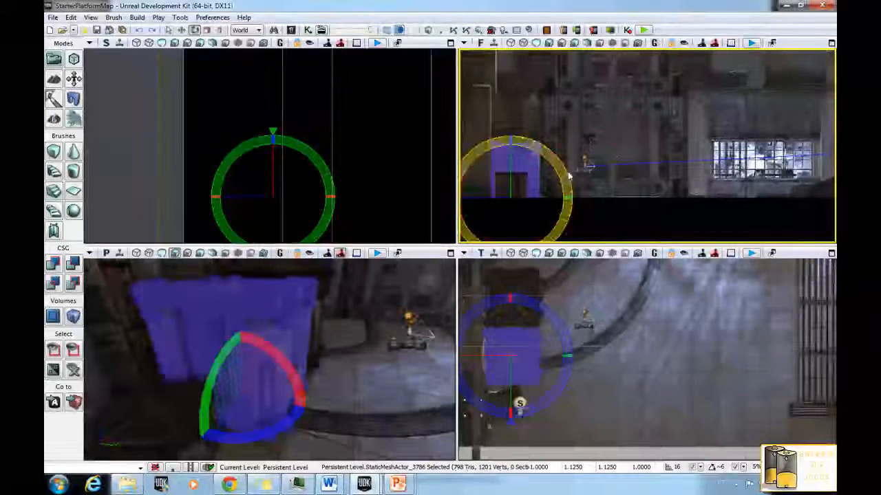
right_click_drag(609, 154, 639, 124)
scroll(638, 125, "up", 2)
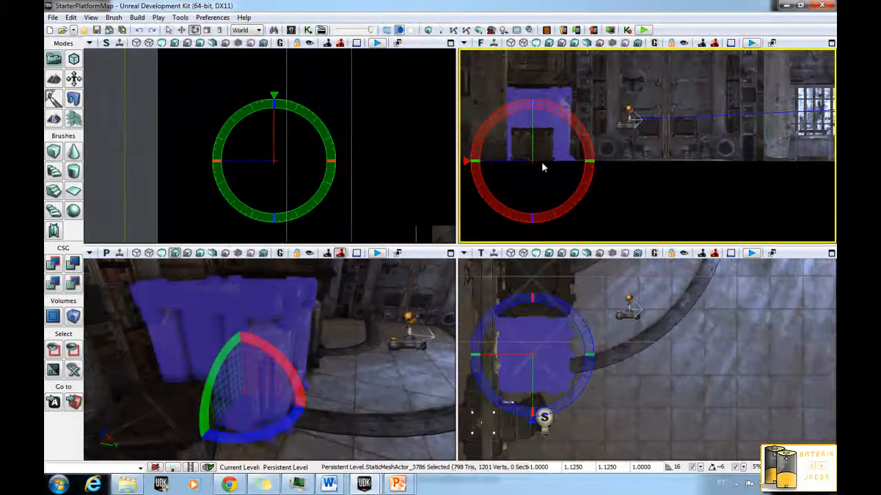
Step: Try moving the container along single axes and along two axes at once in the front viewport, undoing every move
key("space")
key("space")
key("space")
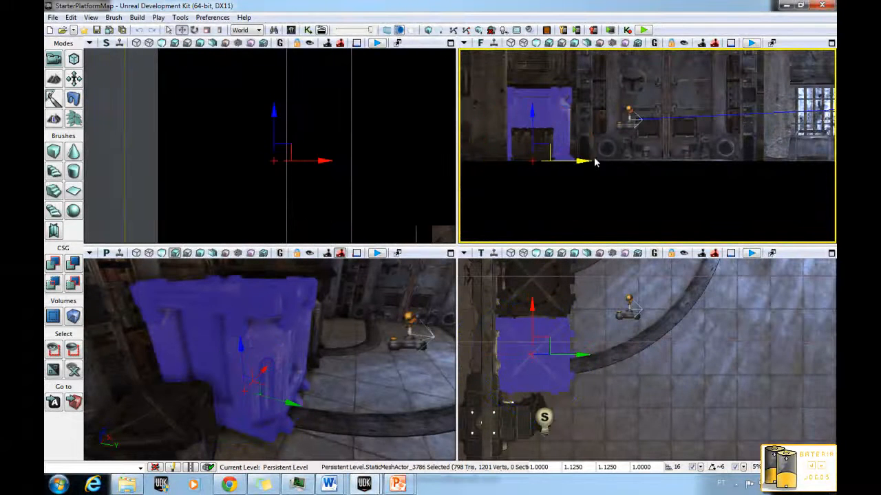
left_click_drag(590, 161, 735, 162)
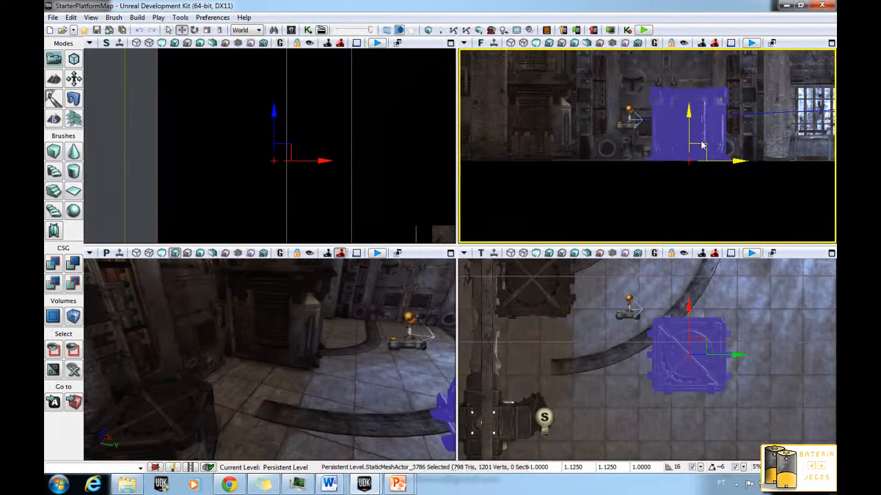
left_click_drag(693, 135, 671, 113)
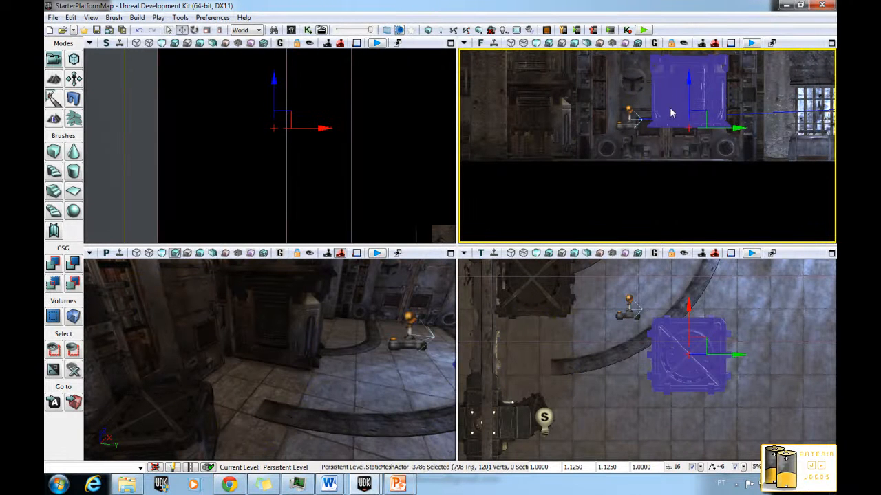
key("ctrl+z")
key("ctrl+z")
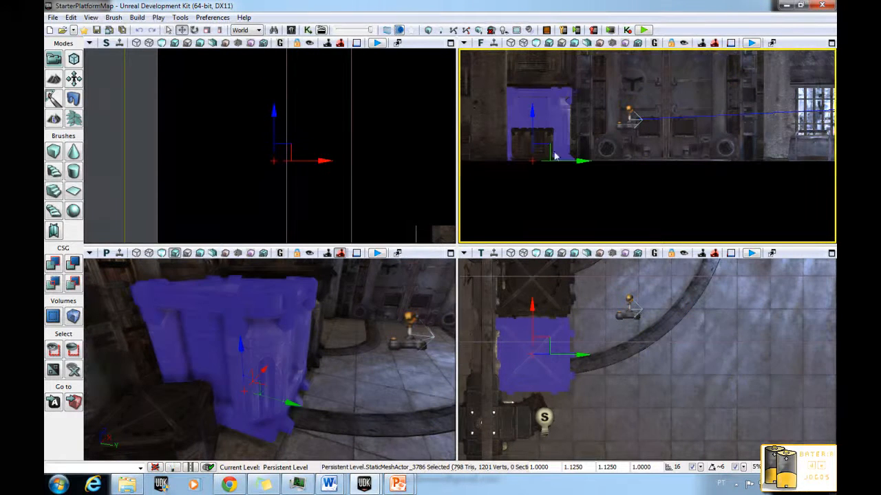
left_click_drag(551, 152, 713, 134)
key("ctrl+z")
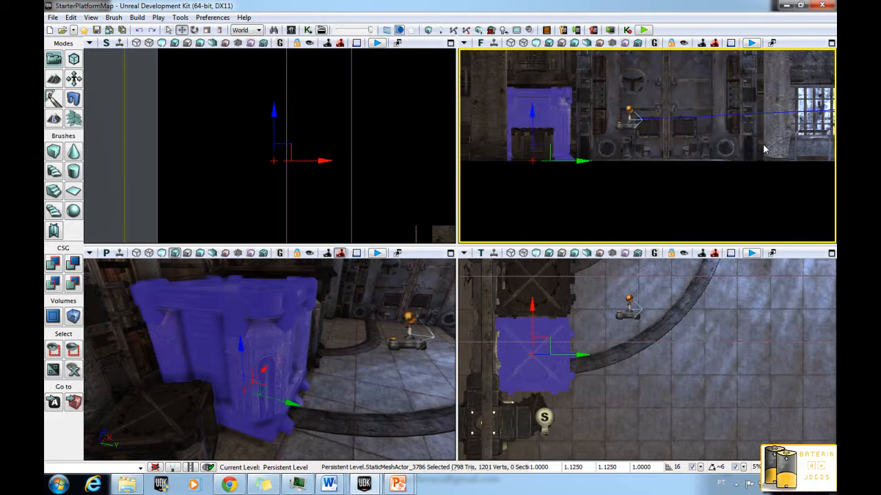
Step: Compare the container's widget axes in the Local reference coordinate system, and return to World
left_click(249, 32)
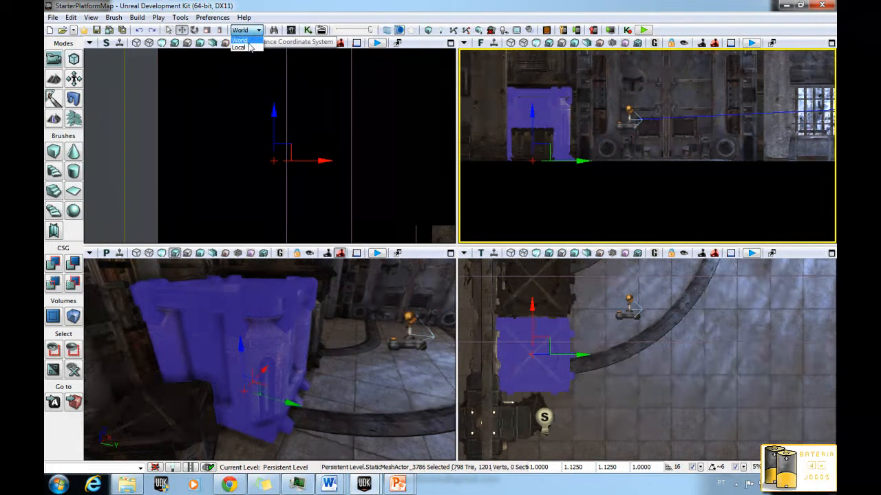
left_click(249, 49)
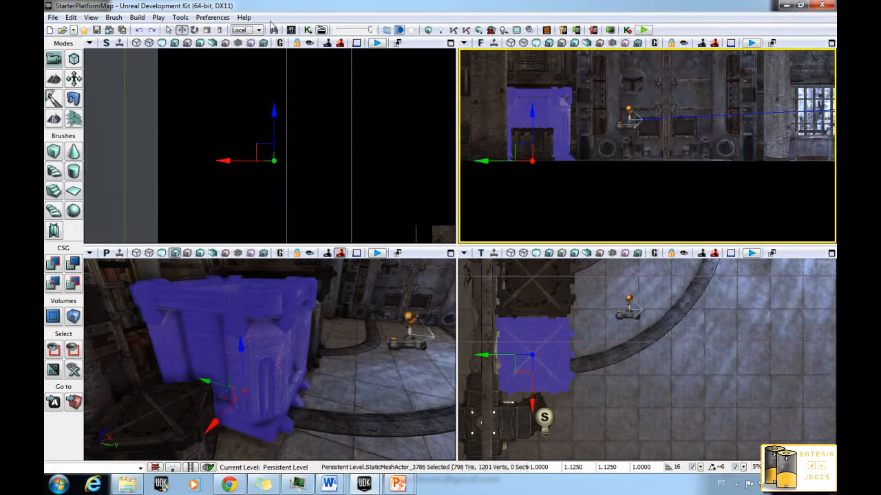
left_click(245, 39)
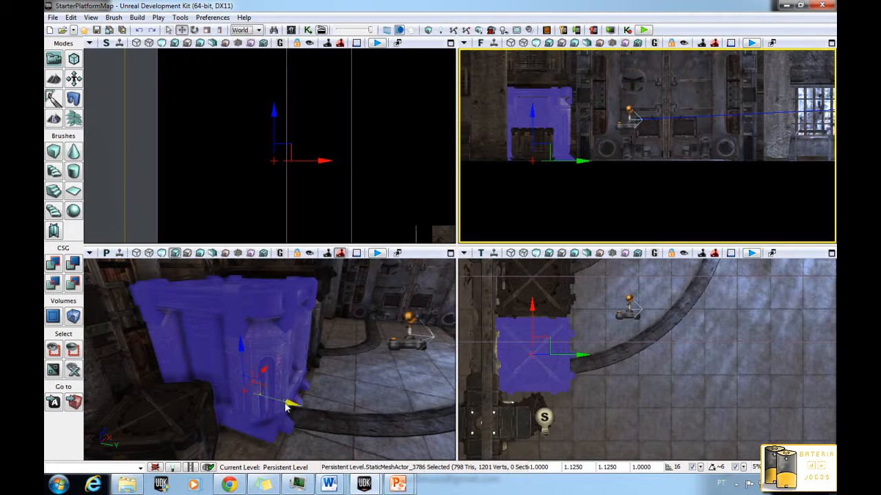
Step: Move the container out above the open floor and tilt it about the X axis, using the World axes
left_click_drag(288, 406, 399, 408)
key("space")
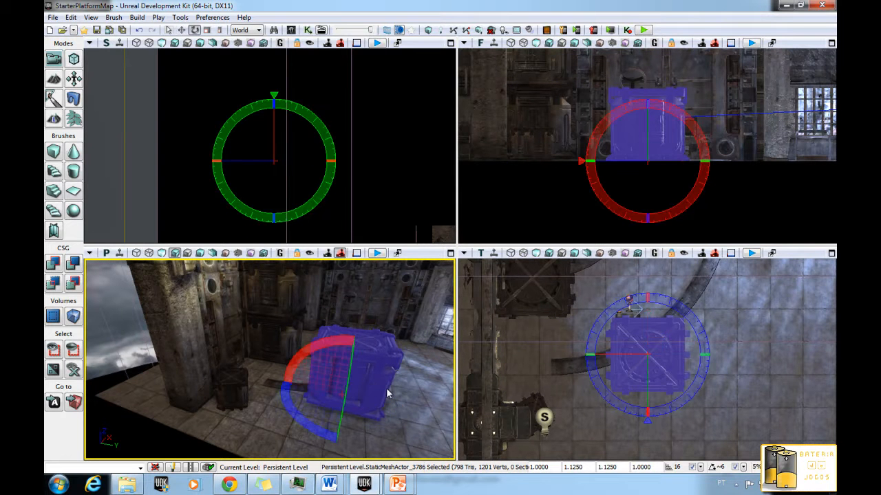
left_click_drag(317, 352, 294, 373)
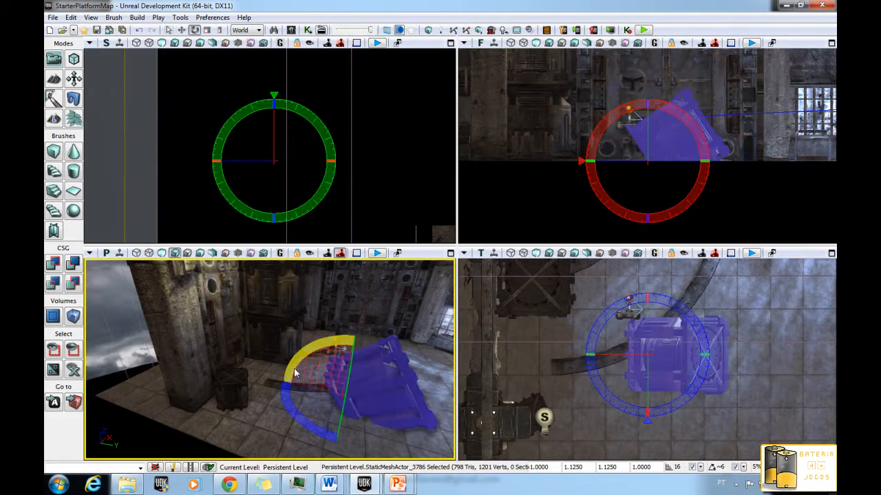
key("w")
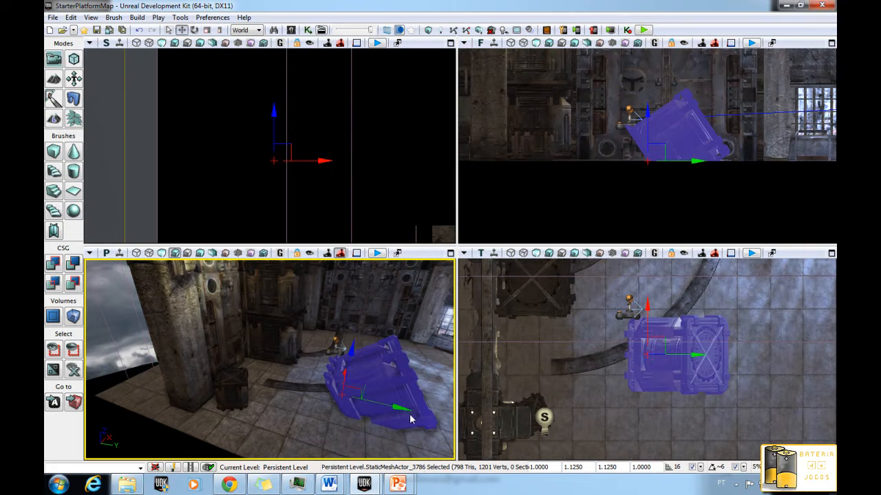
left_click_drag(351, 360, 357, 310)
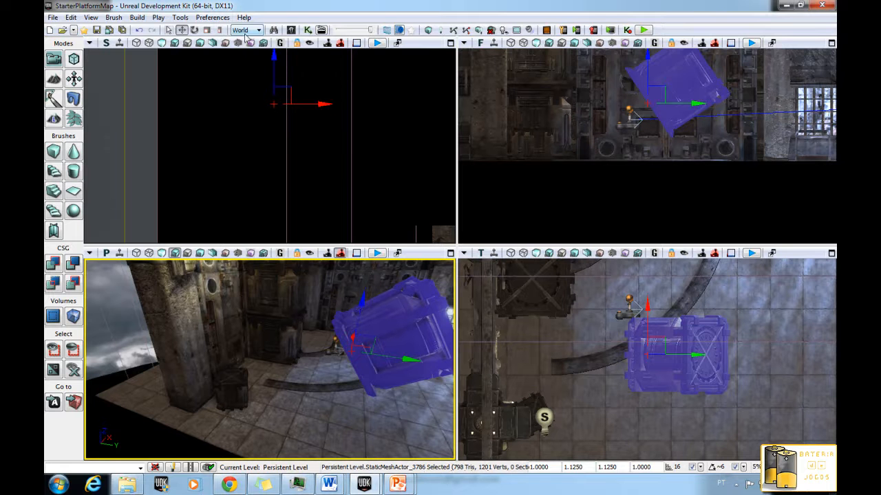
Step: Switch the reference coordinate system to Local and move the tilted container along its own Z axis
left_click(248, 30)
left_click(244, 49)
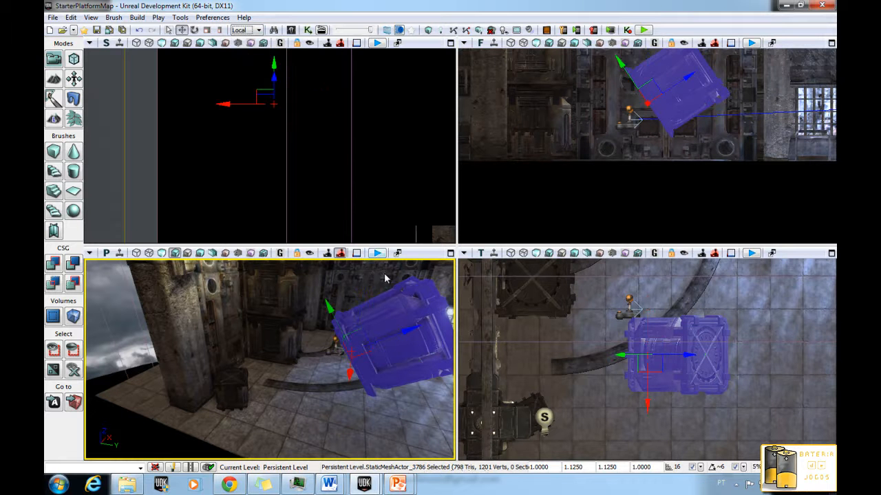
left_click_drag(398, 340, 263, 300)
Step: Undo all the container's moves and its rotation, back to its original place beside the wall
key("ctrl+z")
key("ctrl+z")
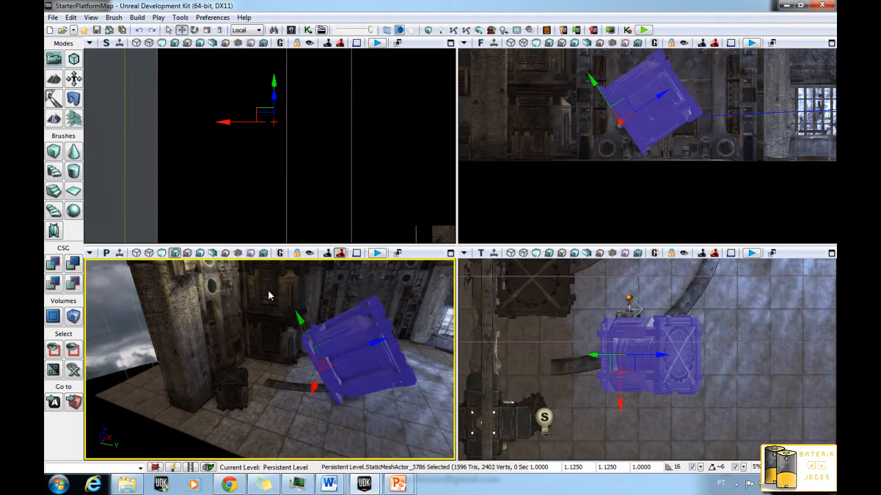
key("ctrl+z")
key("ctrl+z")
key("ctrl+z")
key("ctrl+z")
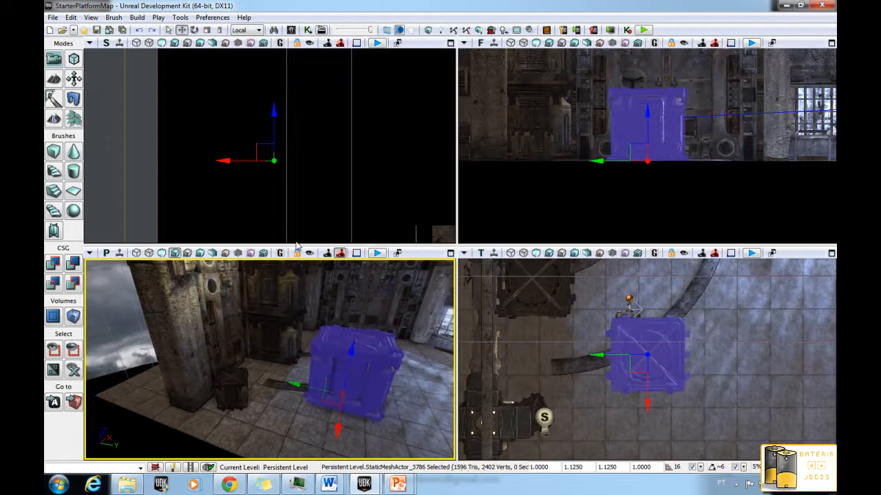
Step: Try to save the StarterPlatformMap level
left_click(97, 31)
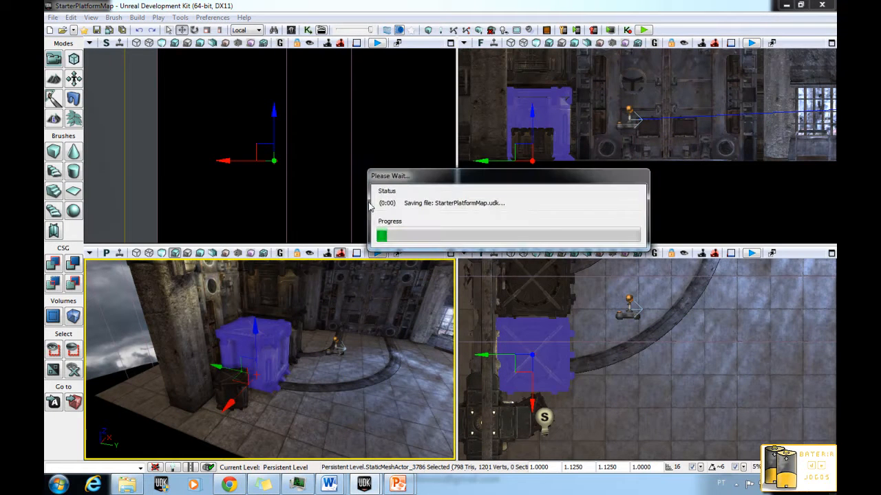
left_click(512, 260)
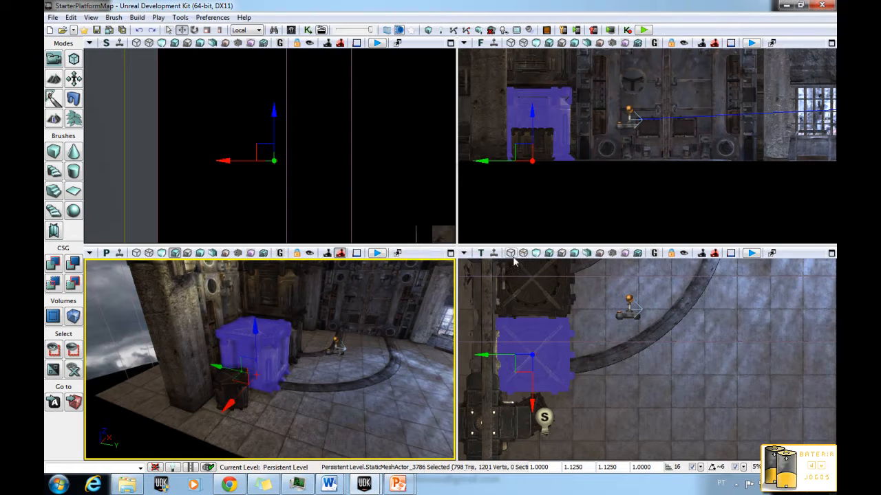
left_click(96, 30)
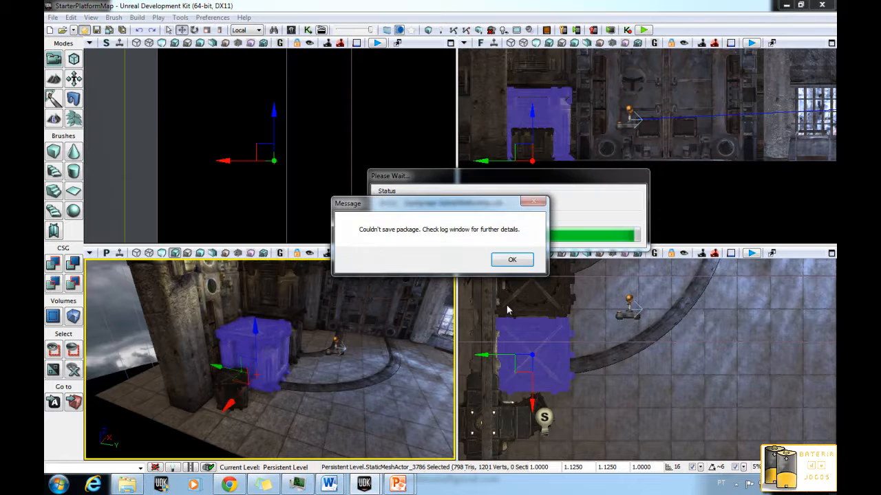
left_click(494, 262)
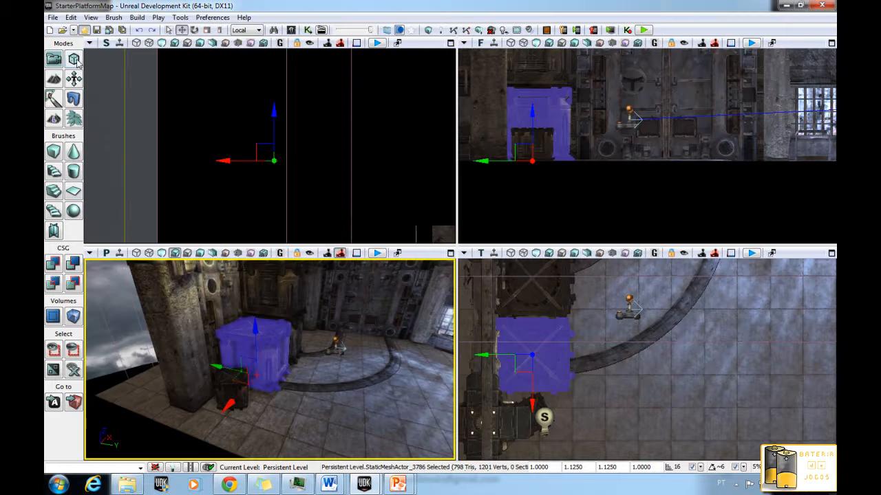
Step: Look at the list of recent levels and the map templates for a new level, without opening either
left_click(73, 30)
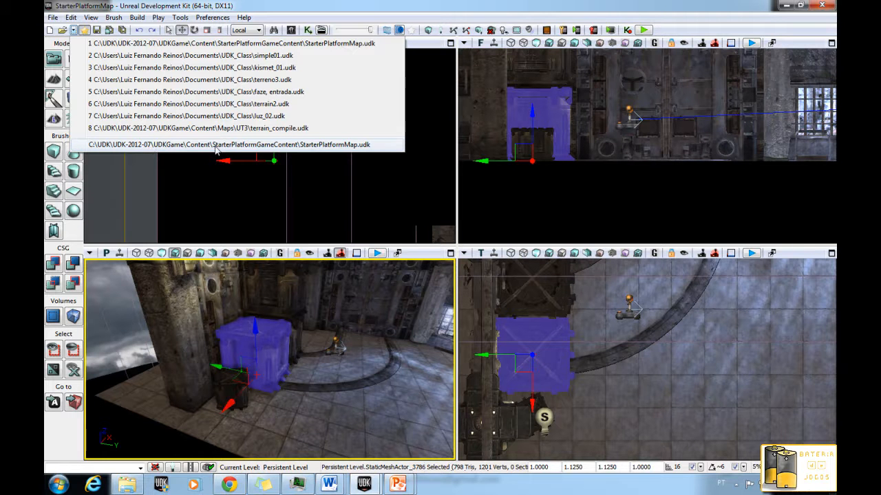
left_click(198, 6)
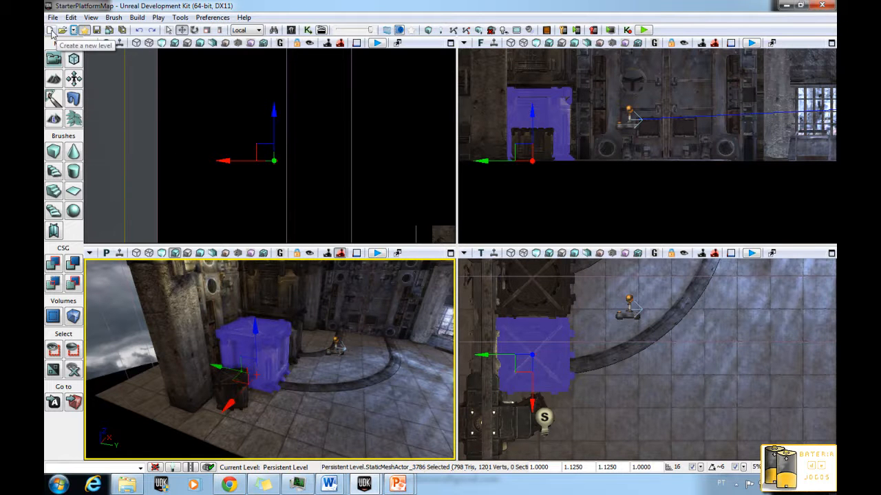
left_click(50, 30)
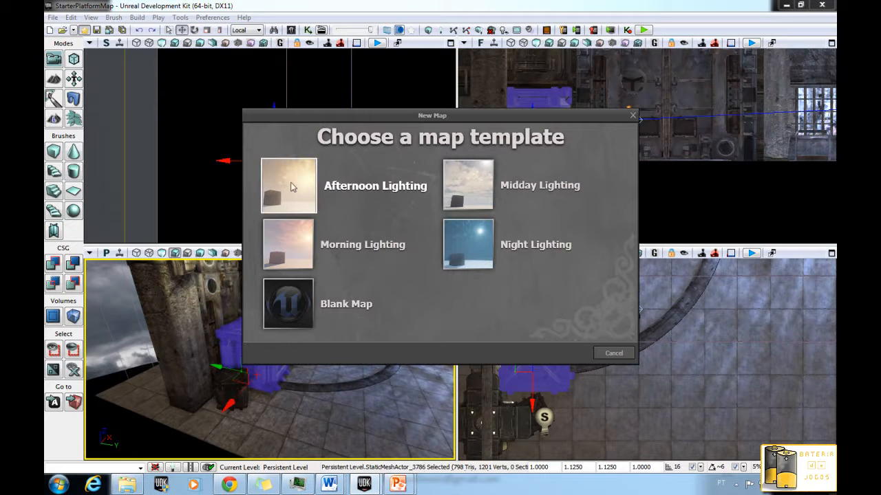
left_click(615, 354)
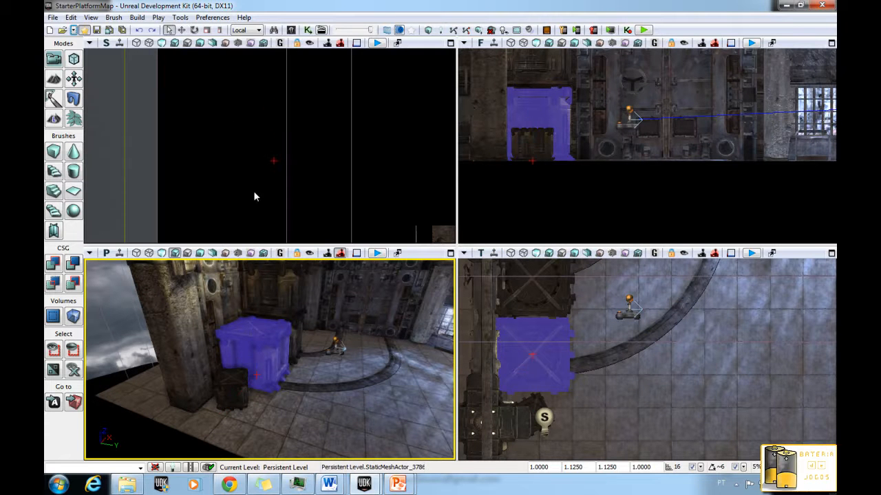
Step: Select the tall pillar beside the containers and switch its widget through rotation and uniform scaling to non-uniform scaling
left_click(240, 385)
left_click(191, 351)
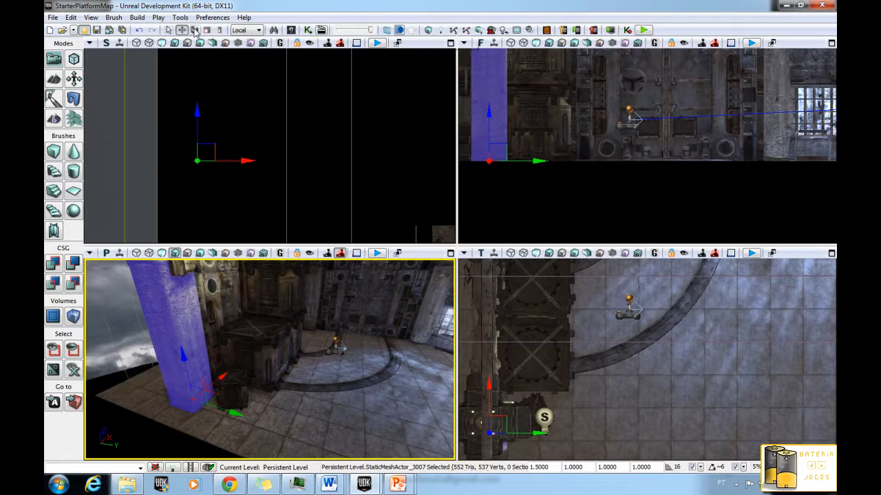
left_click(195, 30)
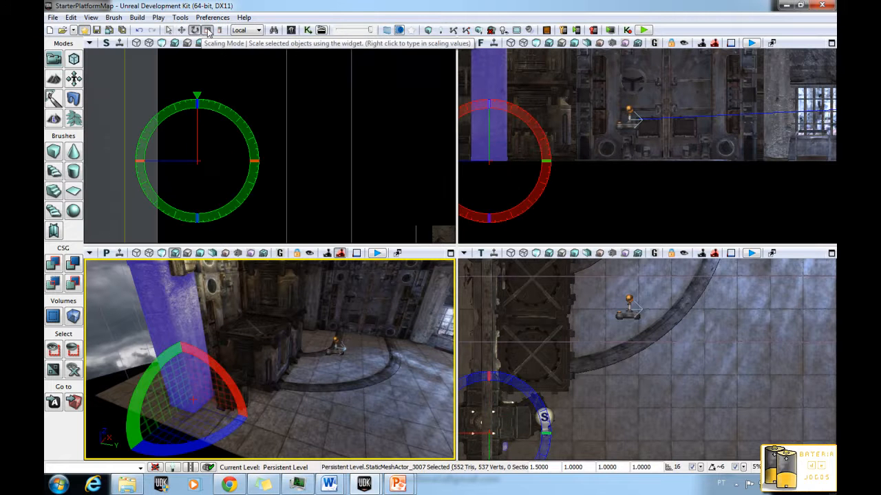
left_click(207, 30)
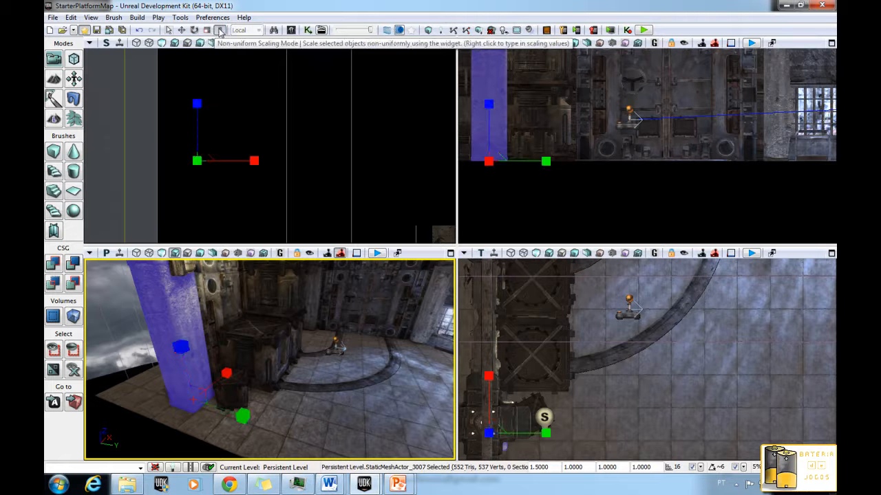
left_click(220, 30)
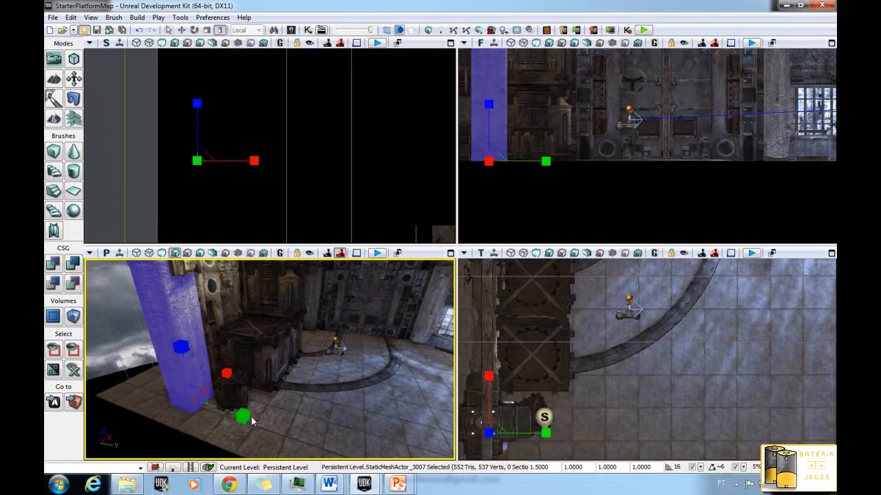
Step: Try stretching the tall pillar along its Y axis to a scale of about 2.04, undo it, and try uniform scaling instead
left_click_drag(246, 418, 249, 405)
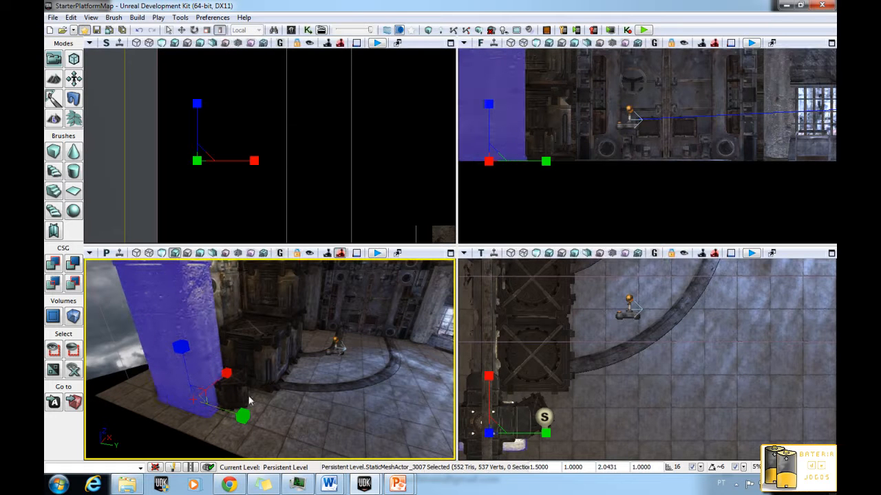
key("ctrl+z")
left_click(208, 30)
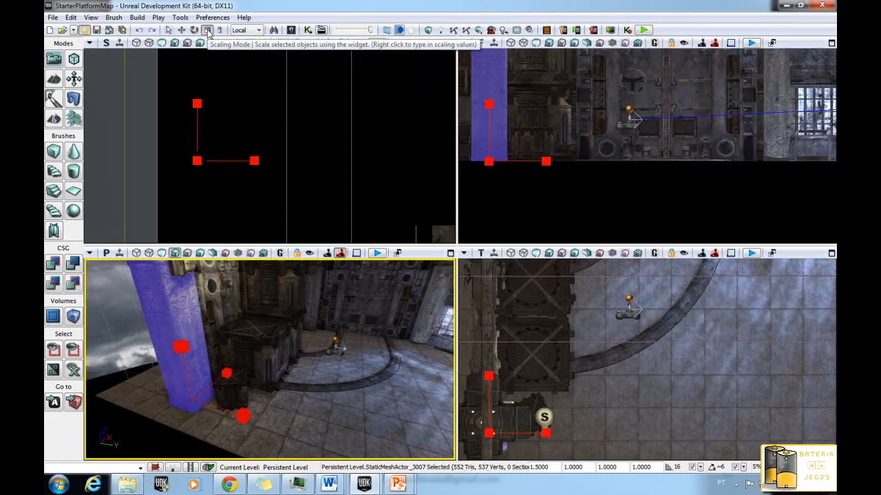
mouse_move(238, 417)
left_mouse_down()
mouse_move(255, 429)
mouse_move(237, 421)
left_mouse_up()
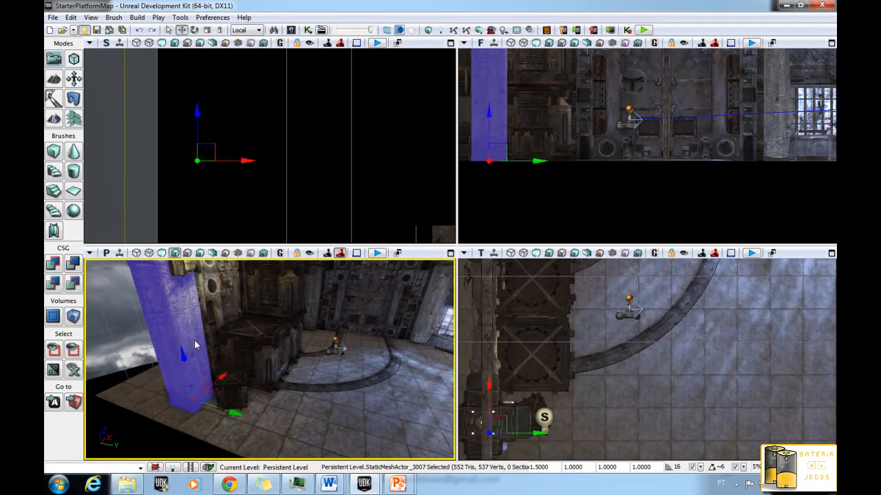
Step: Cycle the pillar's widget repeatedly through rotation, uniform scaling and non-uniform scaling, ending on the move widget
key("space")
key("space")
key("space")
key("space")
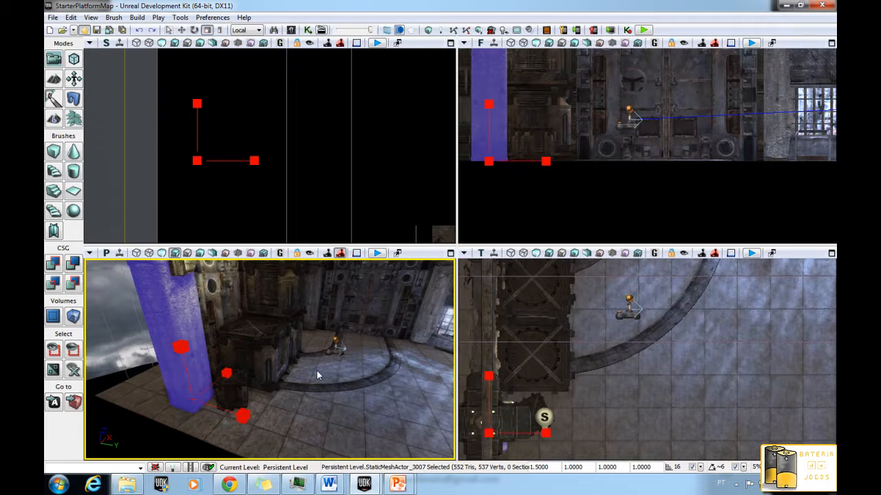
key("space")
key("space")
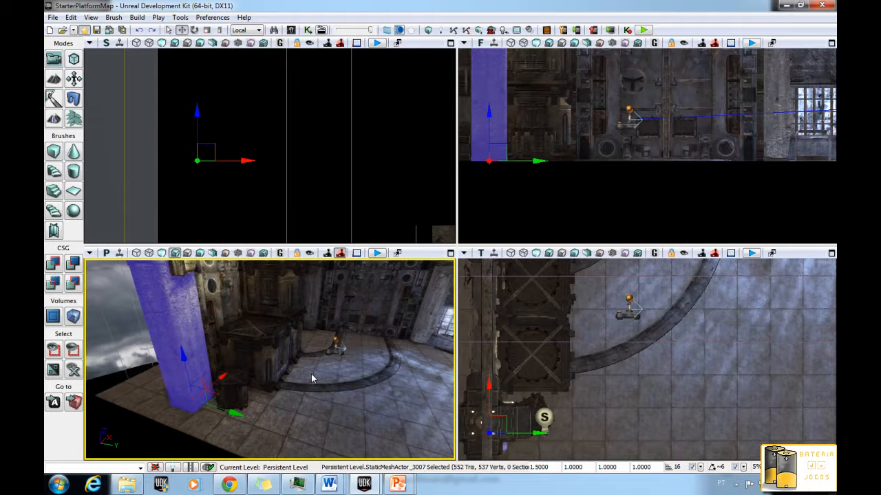
key("space")
key("space")
key("space")
Step: Fly the perspective camera around the room, viewing the upper walls, the floor's edge, and the pillar and containers from above
scroll(278, 420, "up", 5)
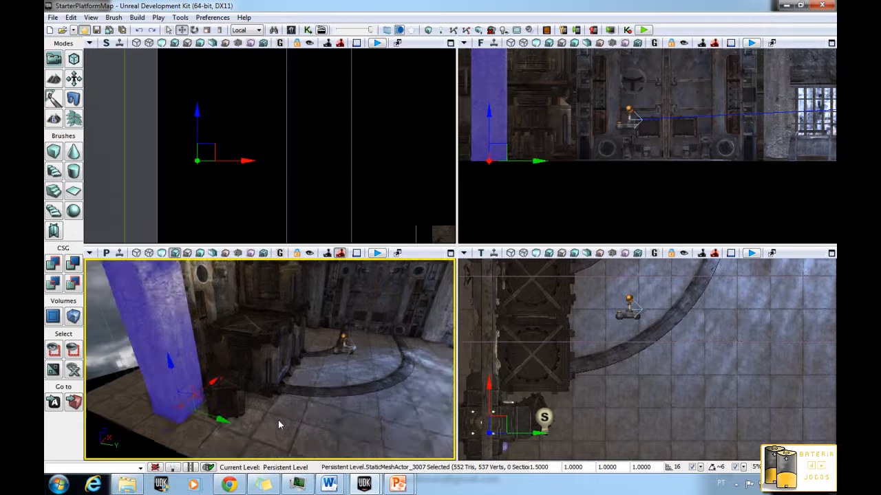
scroll(278, 420, "down", 6)
mouse_move(278, 420)
right_mouse_down()
mouse_move(86, 289)
mouse_move(464, 342)
mouse_move(301, 401)
mouse_move(173, 268)
mouse_move(86, 370)
mouse_move(245, 421)
mouse_move(275, 385)
mouse_move(101, 419)
mouse_move(165, 273)
right_mouse_up()
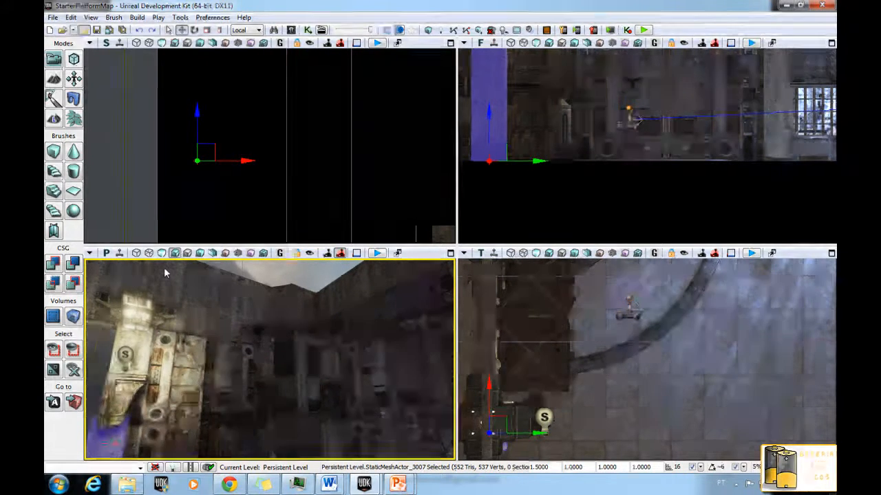
right_click_drag(308, 373, 310, 400)
left_click_drag(341, 428, 313, 263)
right_click_drag(361, 439, 338, 368)
left_click_drag(337, 368, 335, 447)
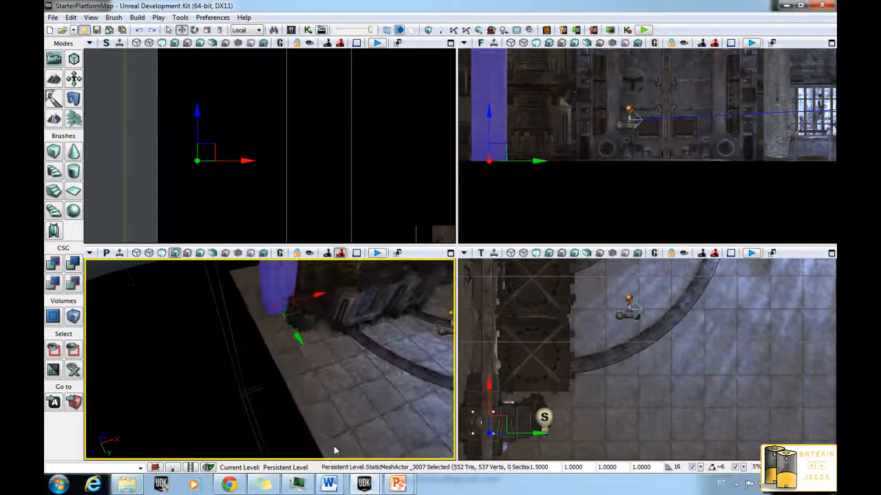
right_click_drag(334, 447, 351, 308)
left_click_drag(272, 431, 272, 391)
right_click_drag(314, 419, 259, 461)
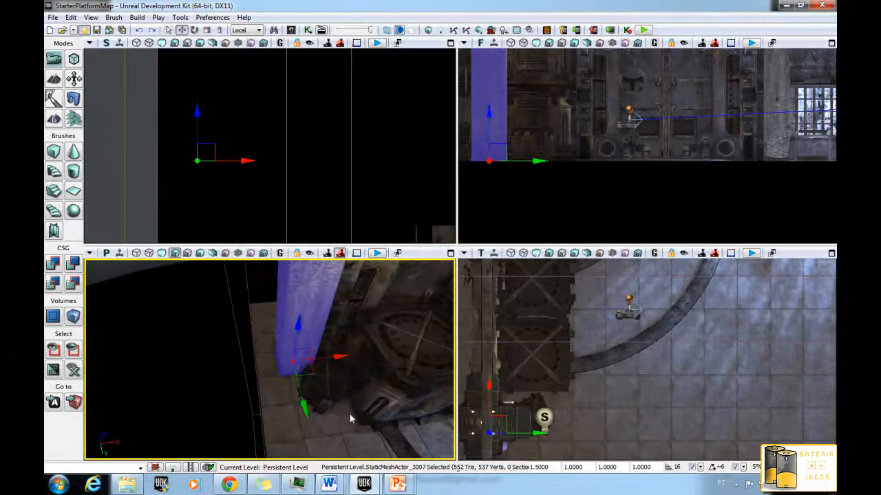
left_click_drag(350, 419, 372, 412)
right_click_drag(371, 412, 455, 462)
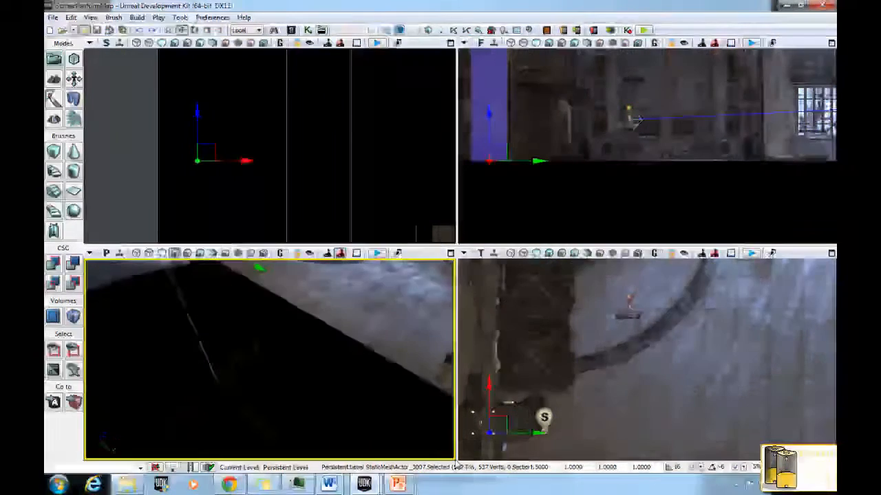
mouse_move(456, 463)
left_mouse_down()
mouse_move(406, 262)
mouse_move(420, 344)
mouse_move(457, 461)
left_mouse_up()
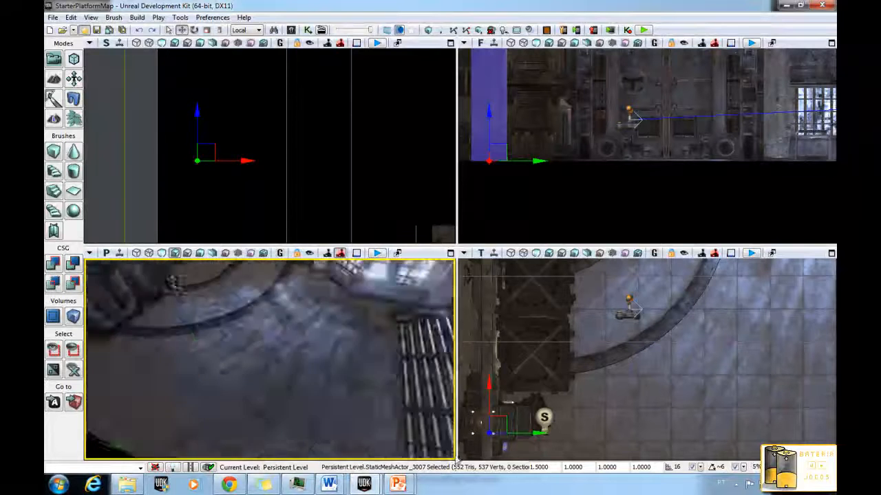
right_click_drag(456, 460, 379, 390)
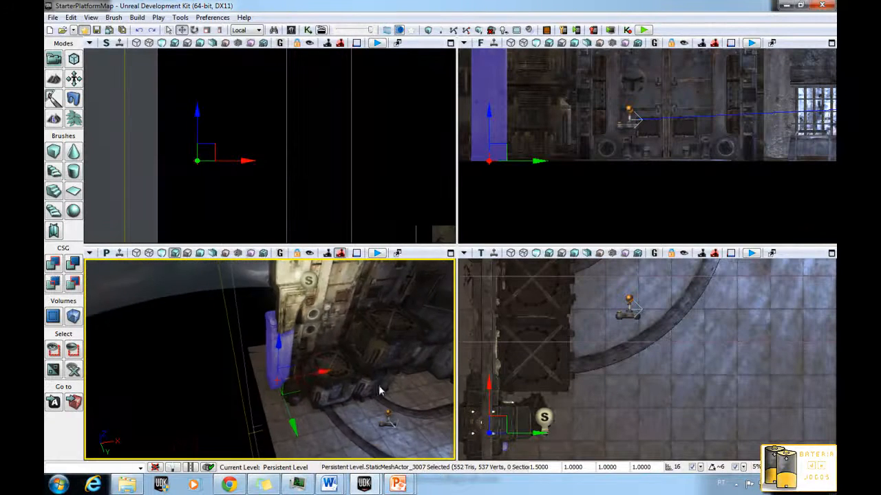
Step: Select different meshes near the wall in the perspective view, finishing with the upper stacked container
left_click(325, 379)
left_click(321, 316)
left_click(382, 334)
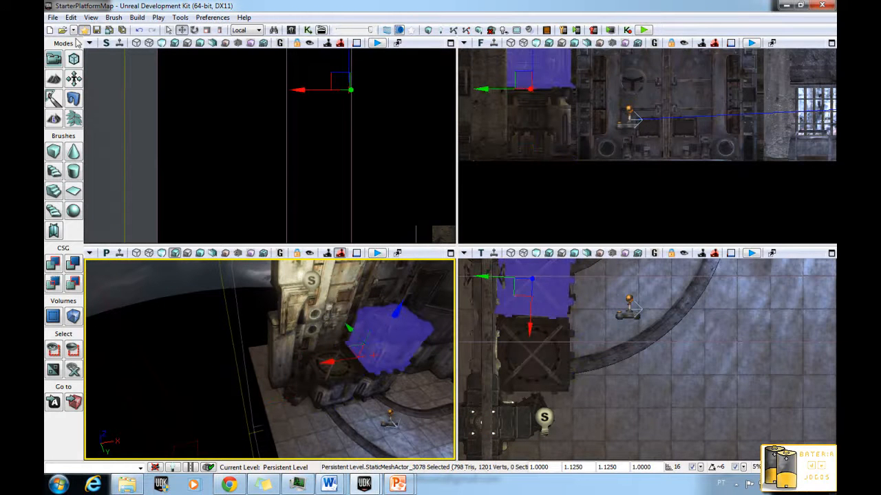
Step: Try to save the StarterPlatformMap level with the upper container selected
left_click(97, 33)
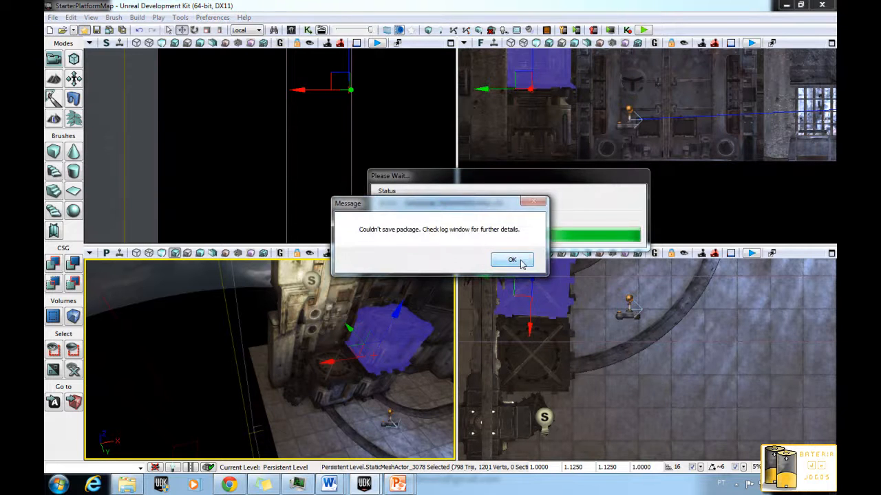
key("Return")
Step: Launch the level in the editor's play preview window
right_click_drag(385, 351, 353, 311)
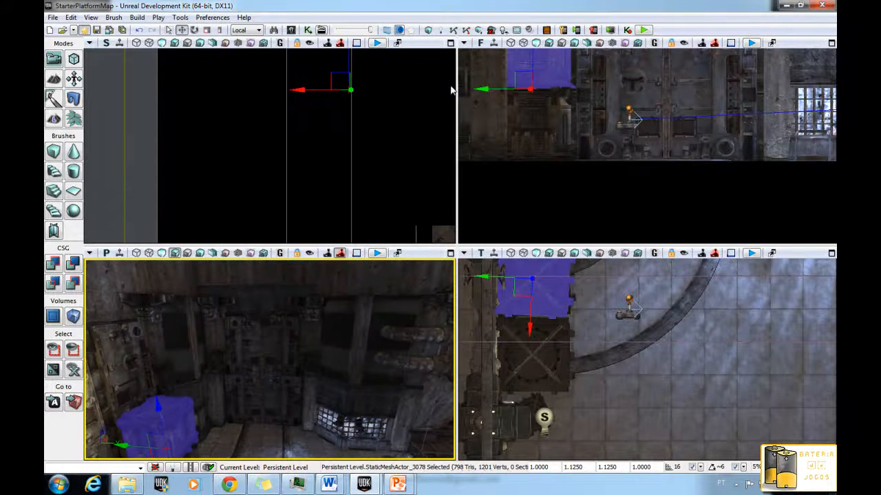
left_click(640, 32)
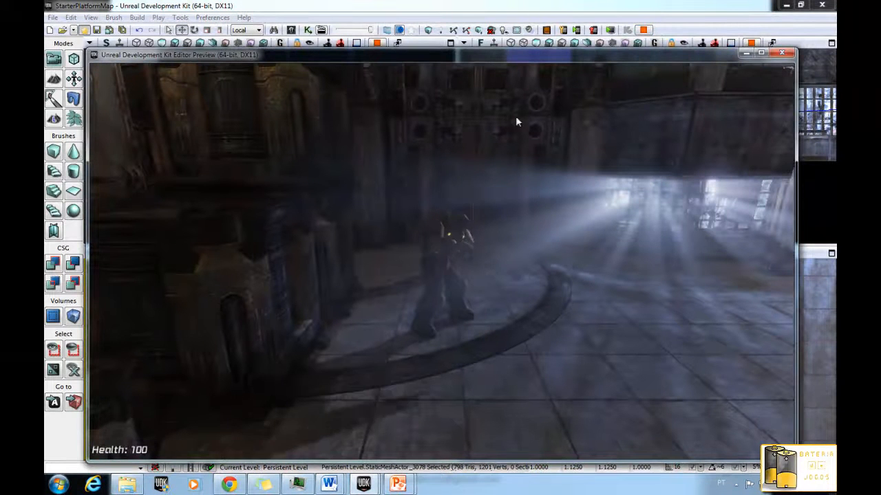
left_click(416, 58)
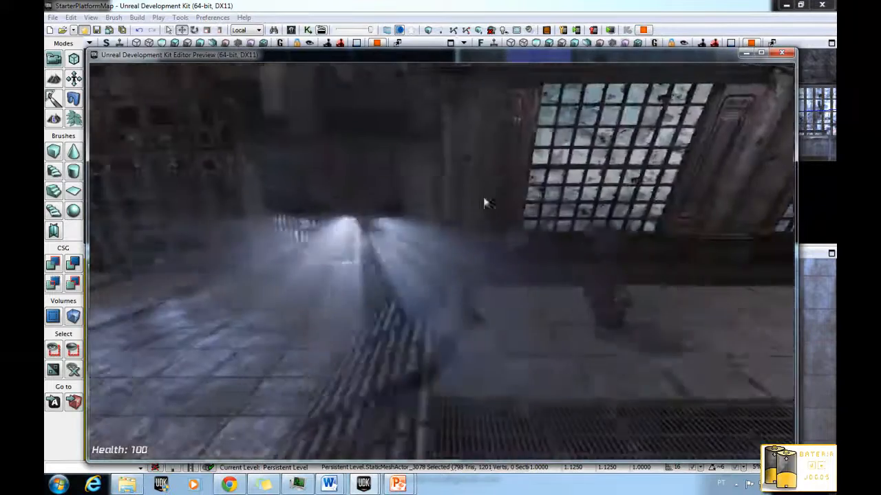
Step: Run the character forward through the level while shooting at enemies, and end the play preview
key("d")
left_click(499, 233)
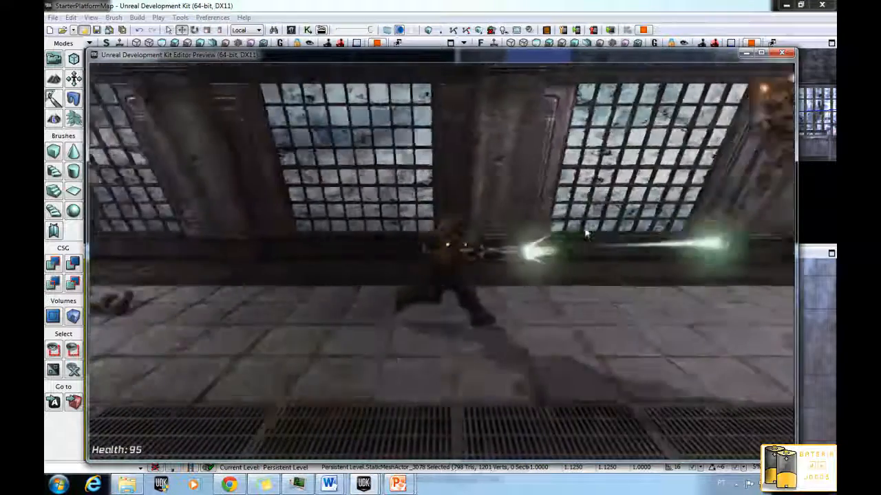
key("d")
left_click(586, 232)
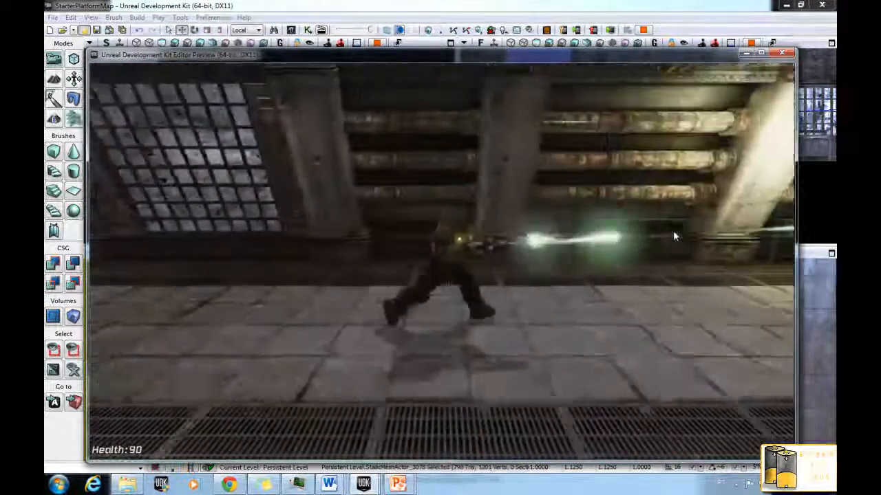
key("d")
left_click(674, 232)
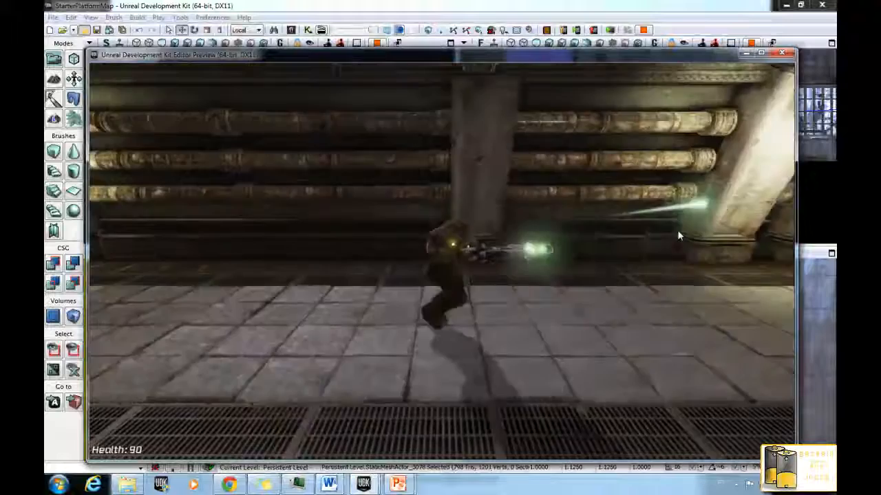
key("d")
left_click(677, 232)
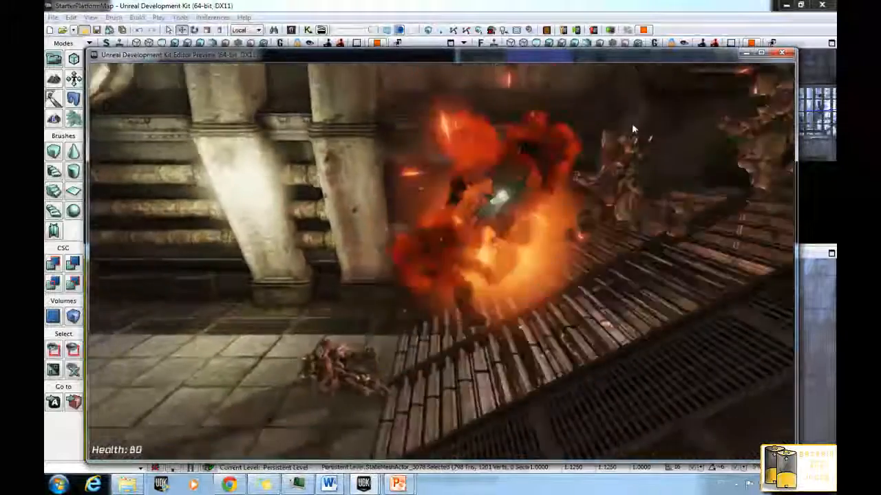
key("d")
left_click(637, 123)
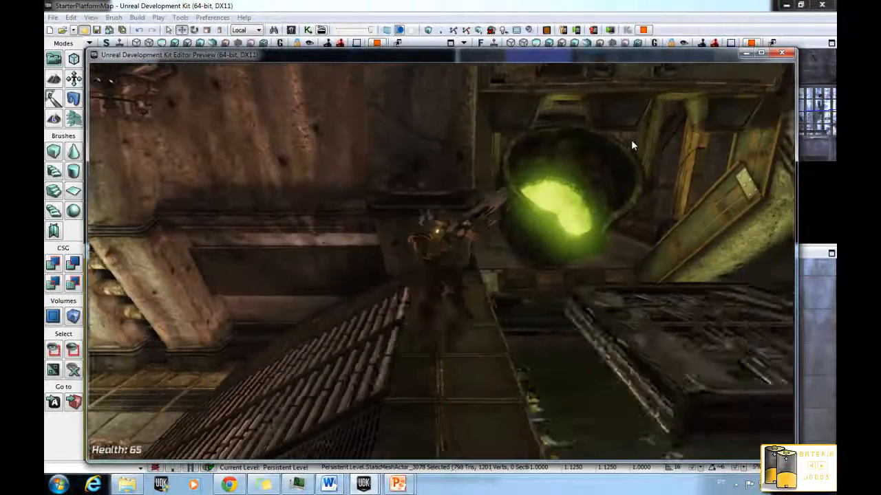
key("d")
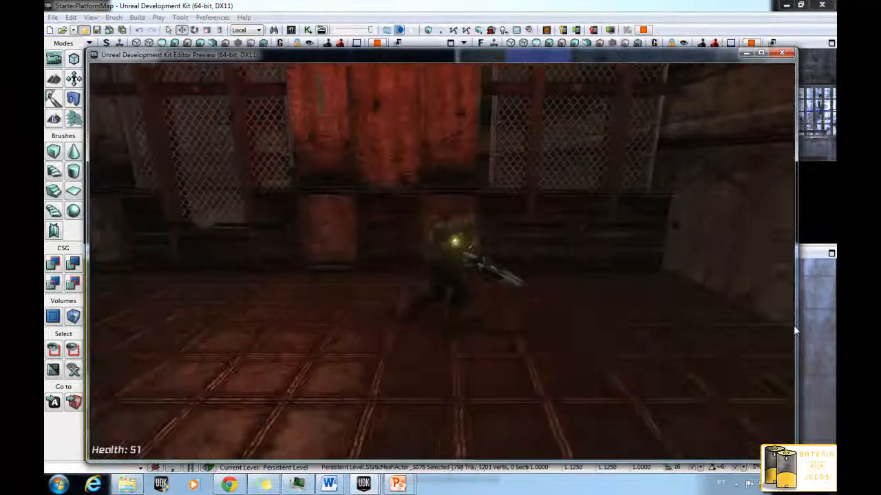
key("Escape")
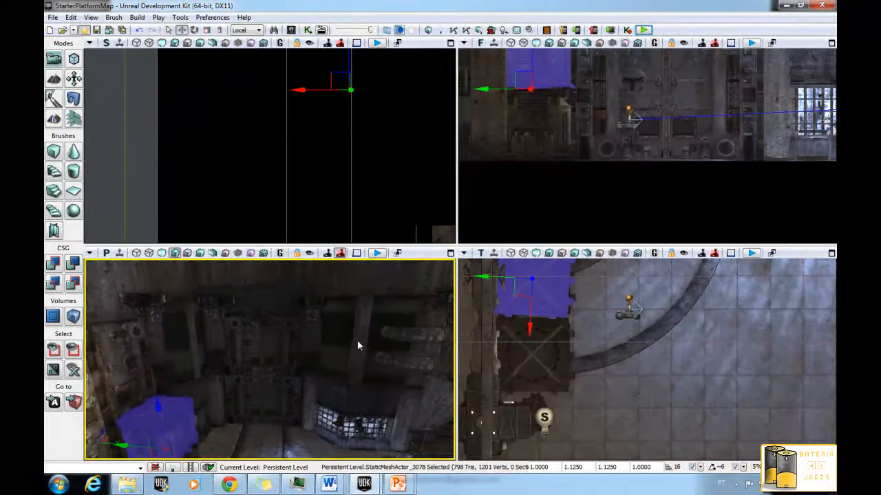
left_click(54, 18)
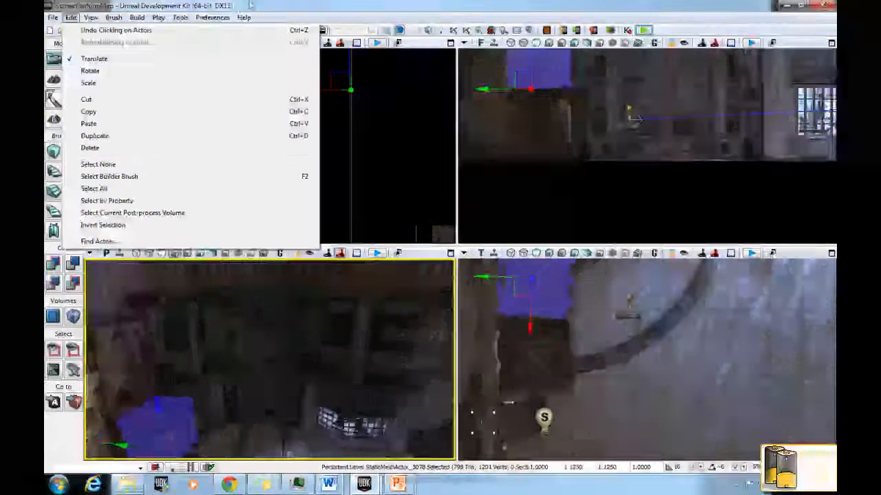
left_click(332, 383)
Step: Switch to PowerPoint and return to the running slide show at the INTERFACE DO UDK text slide
mouse_move(406, 487)
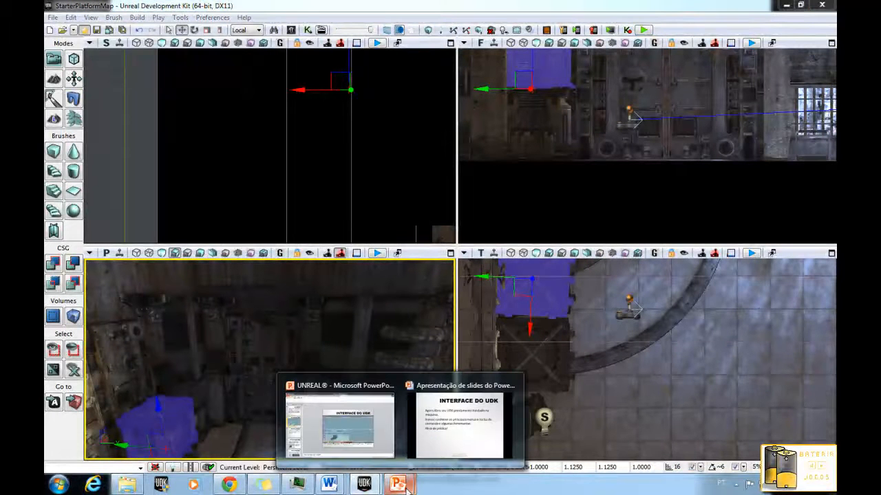
left_click(351, 441)
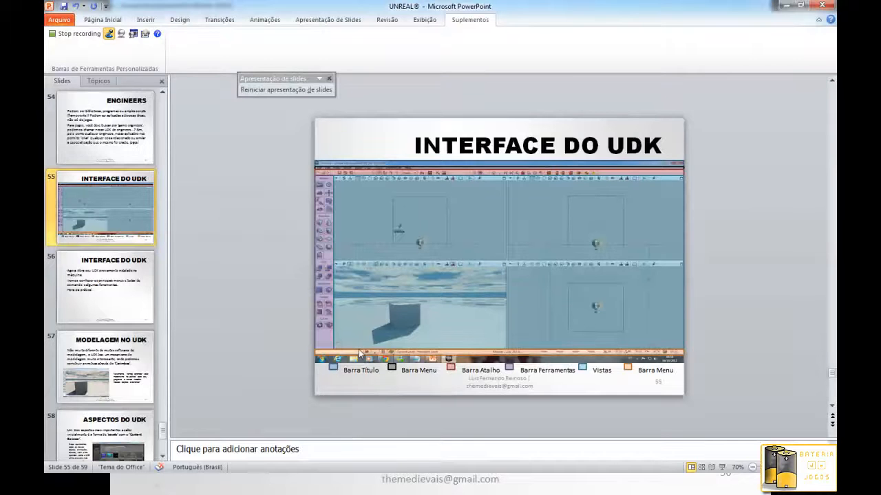
key("alt+Tab")
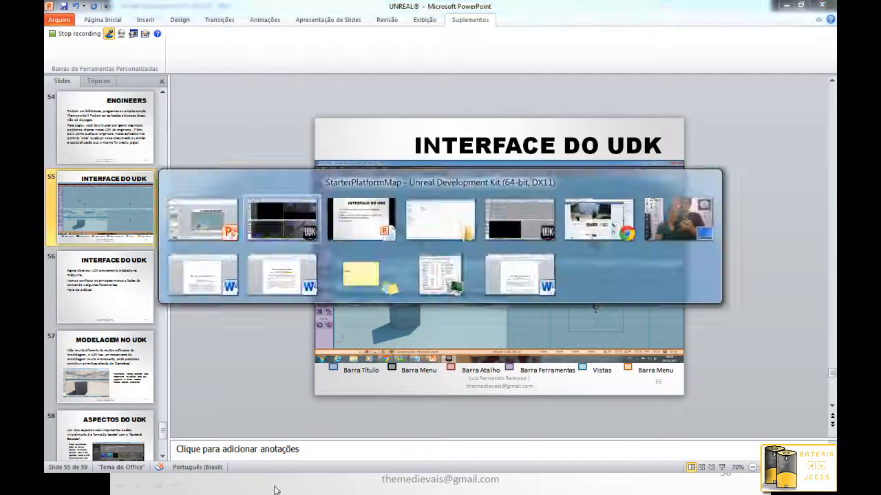
mouse_move(415, 489)
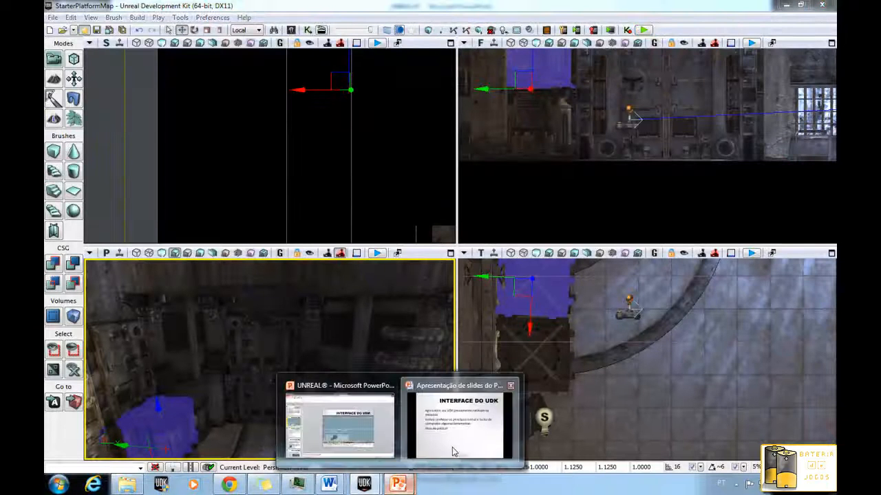
left_click(480, 423)
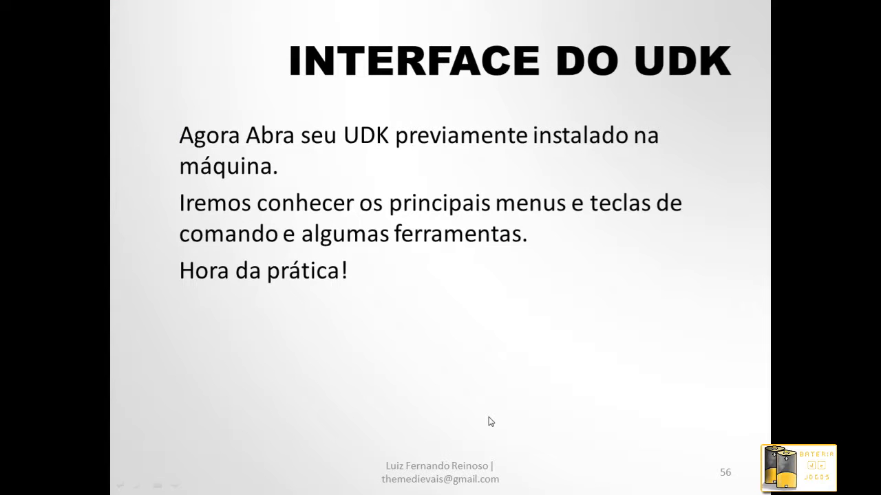